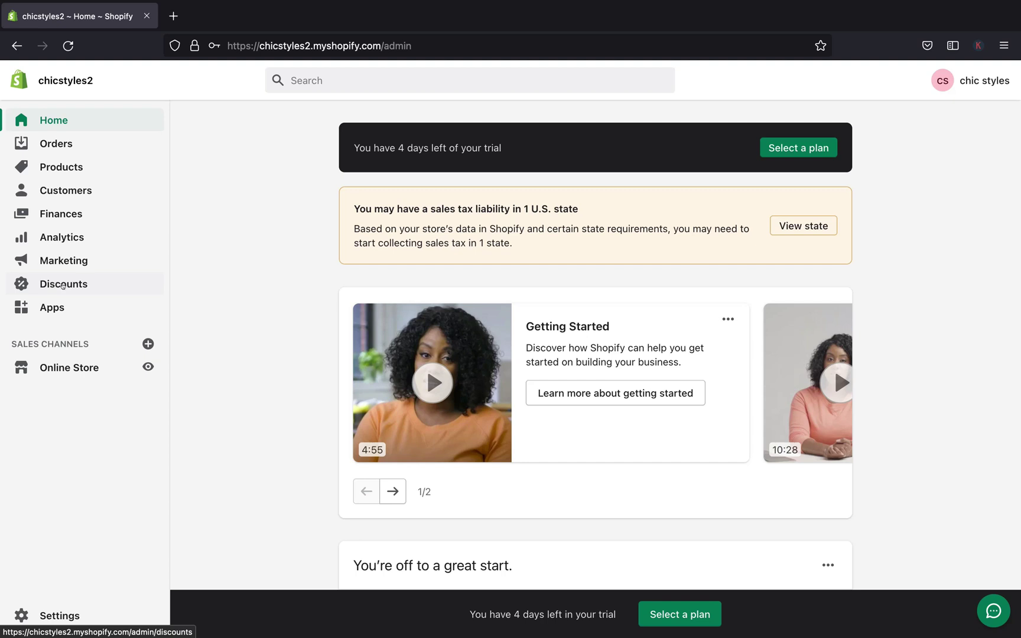
Go to the store's Discounts section from the sidebar
left_click(63, 285)
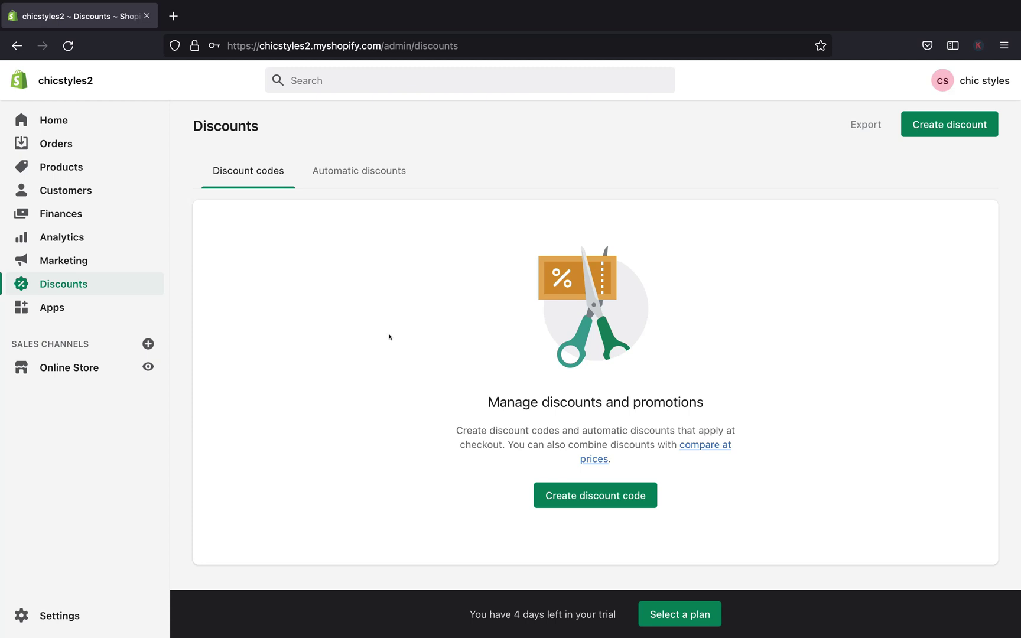
Start a new discount code and enter the code BUY1GET1 FREE
left_click(580, 500)
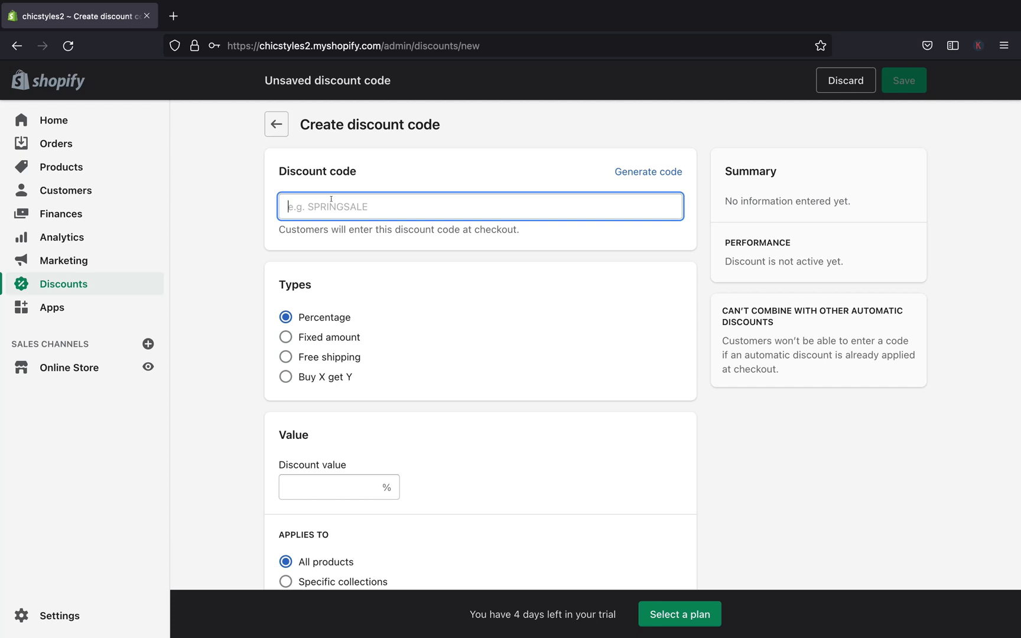
type("BUY")
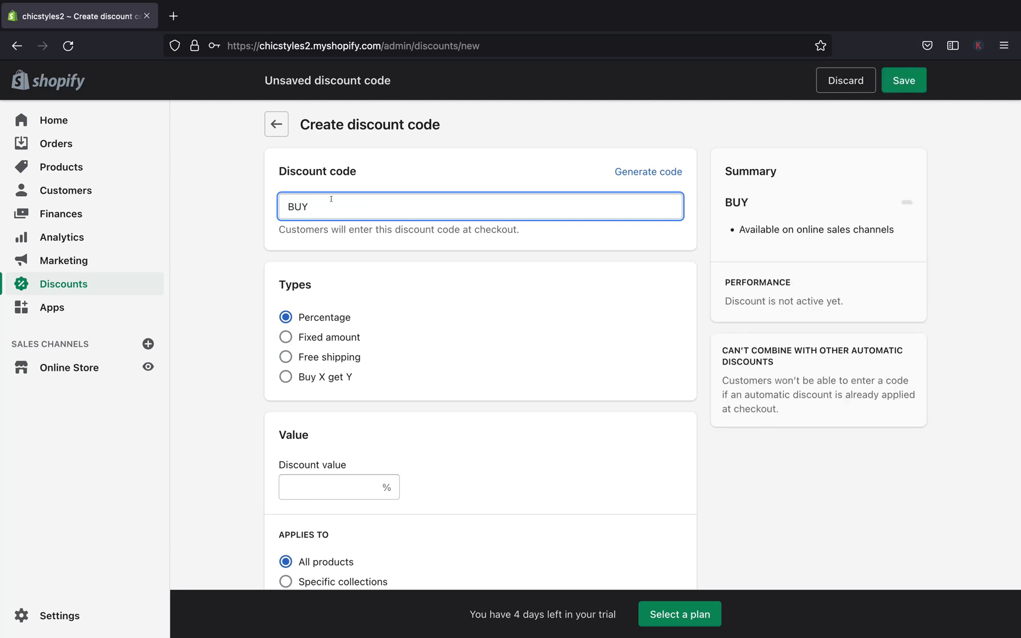
type("1GET2")
key("BackSpace")
type("1 FREE")
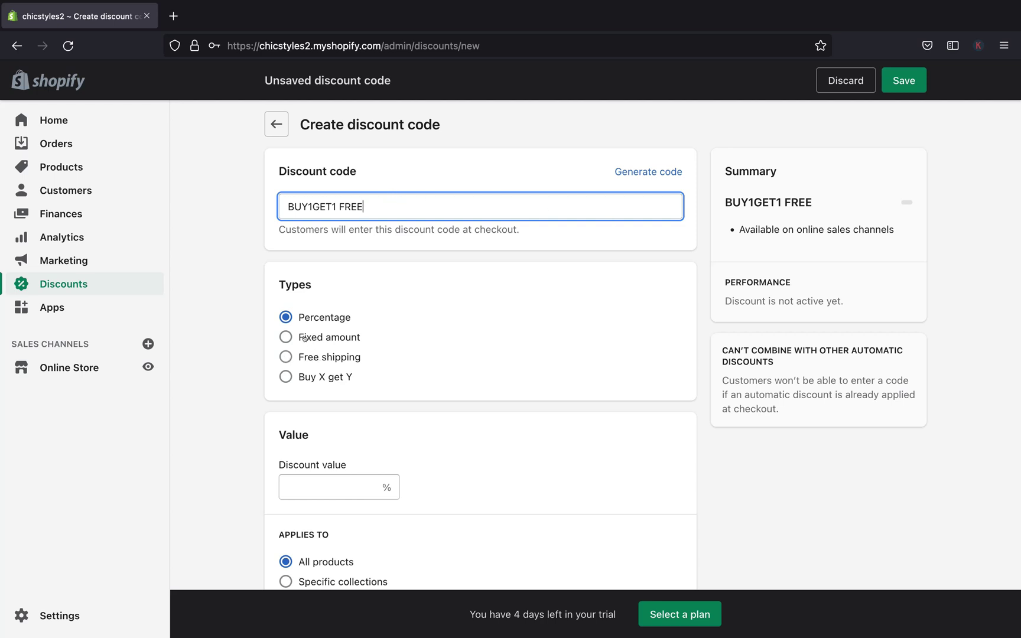
scroll(359, 332, "down", 1)
scroll(359, 332, "down", 2)
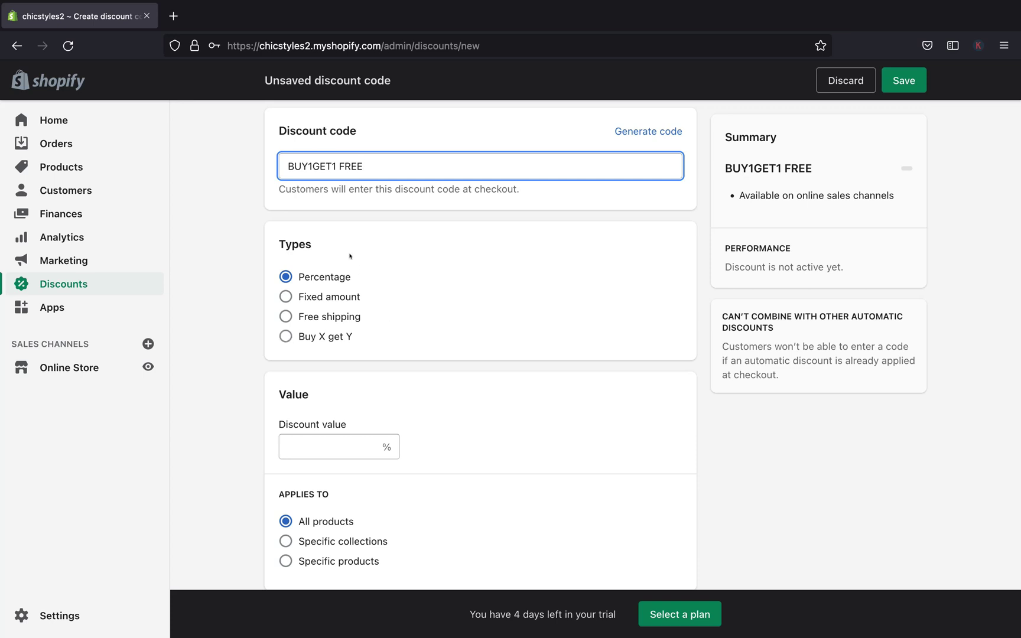
Make it a Buy X get Y discount requiring a minimum quantity of 1 item
left_click(283, 336)
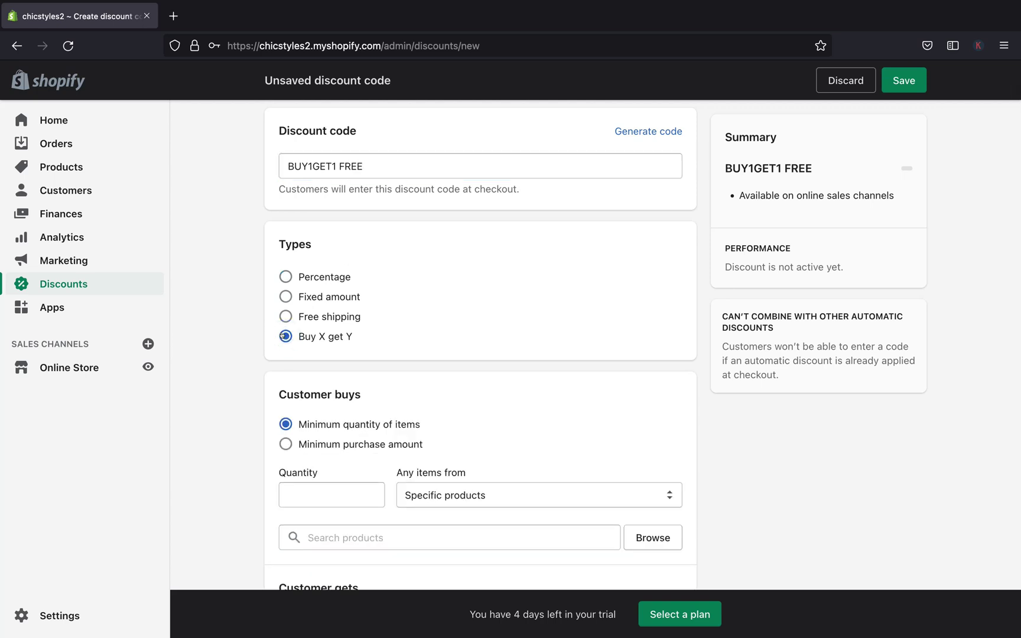
scroll(400, 378, "down", 3)
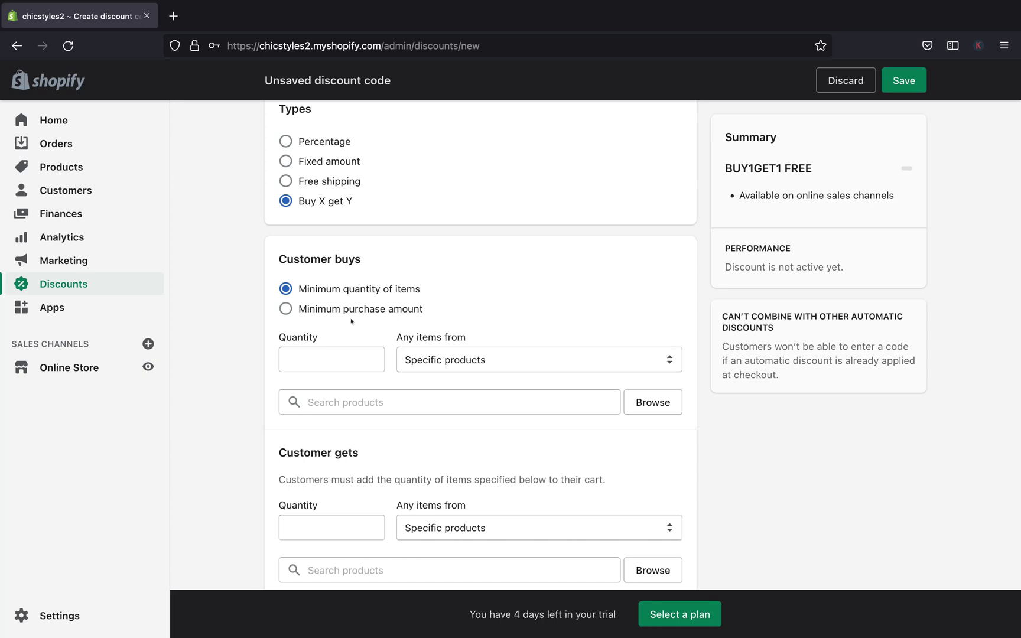
left_click(286, 308)
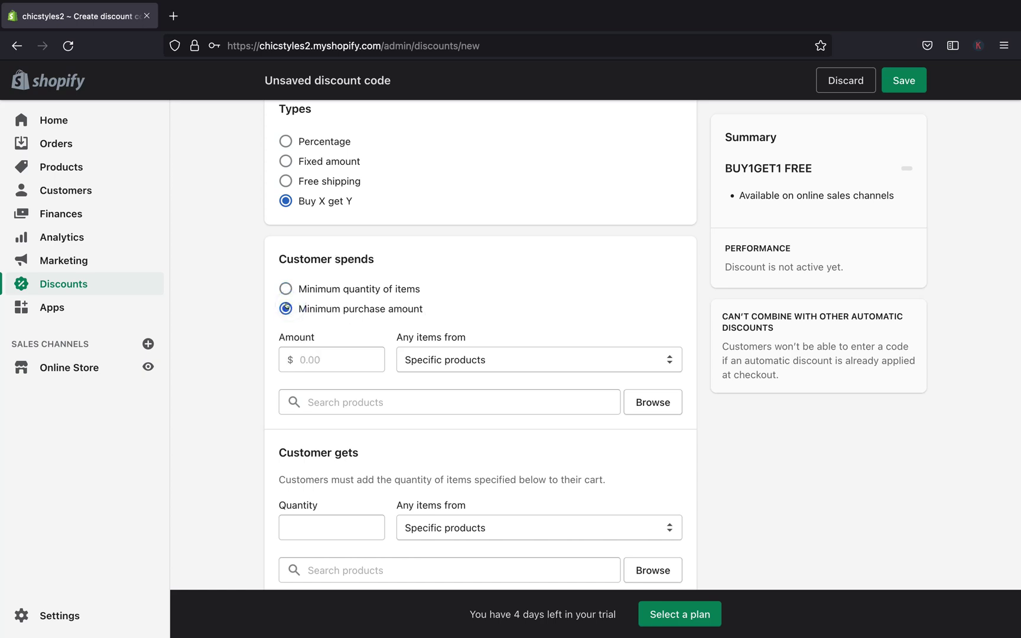
left_click(286, 289)
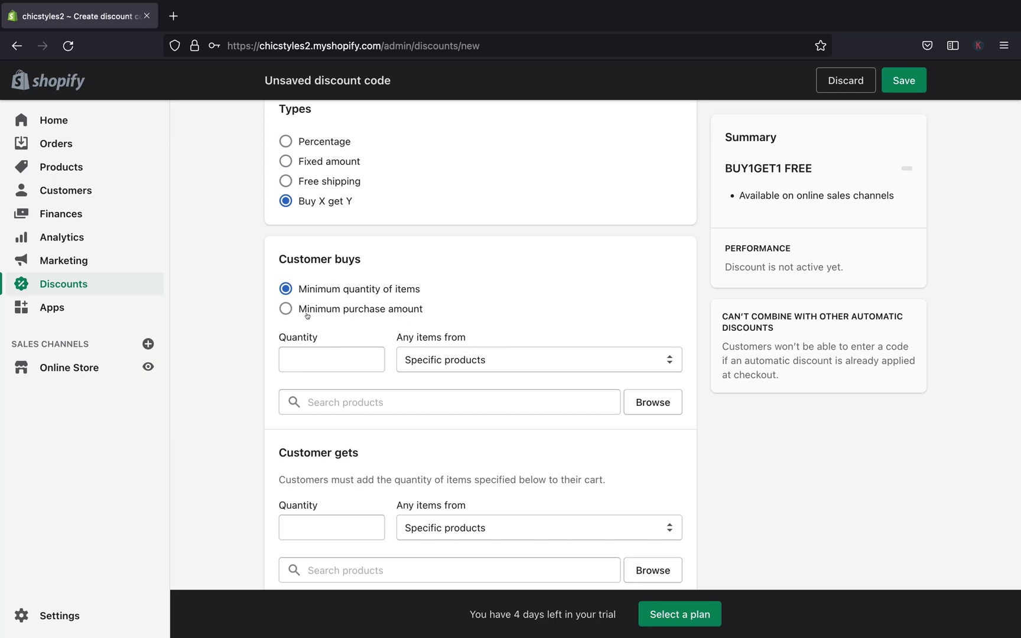
left_click(288, 308)
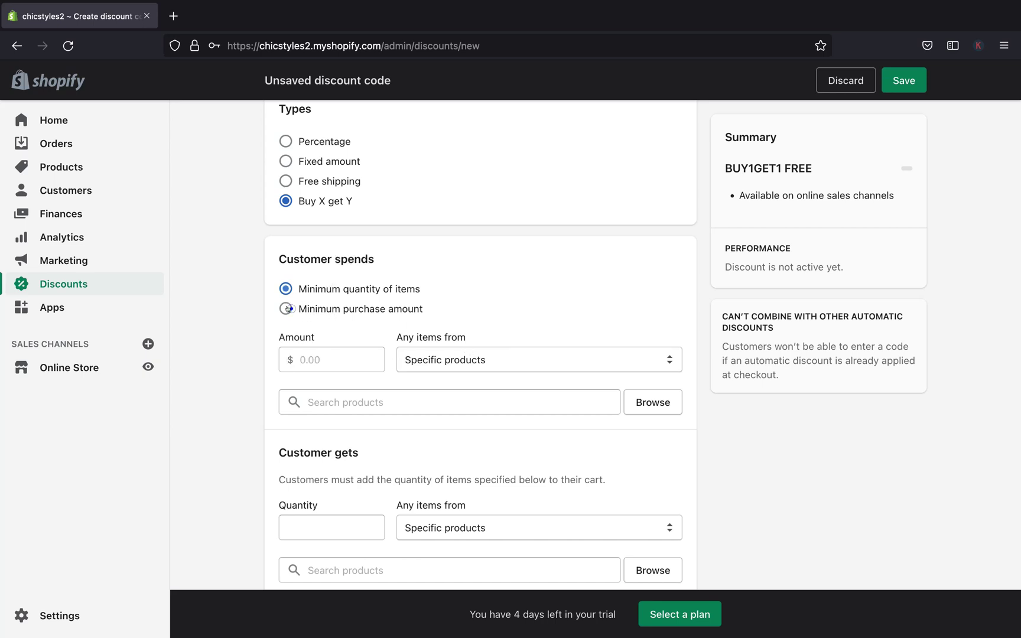
left_click(293, 353)
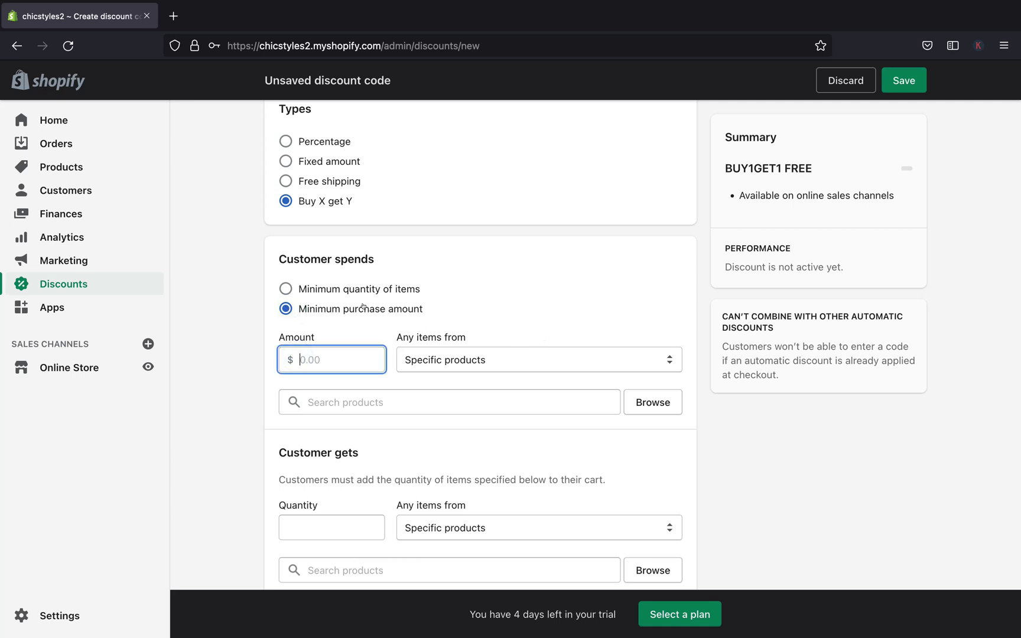
left_click(283, 289)
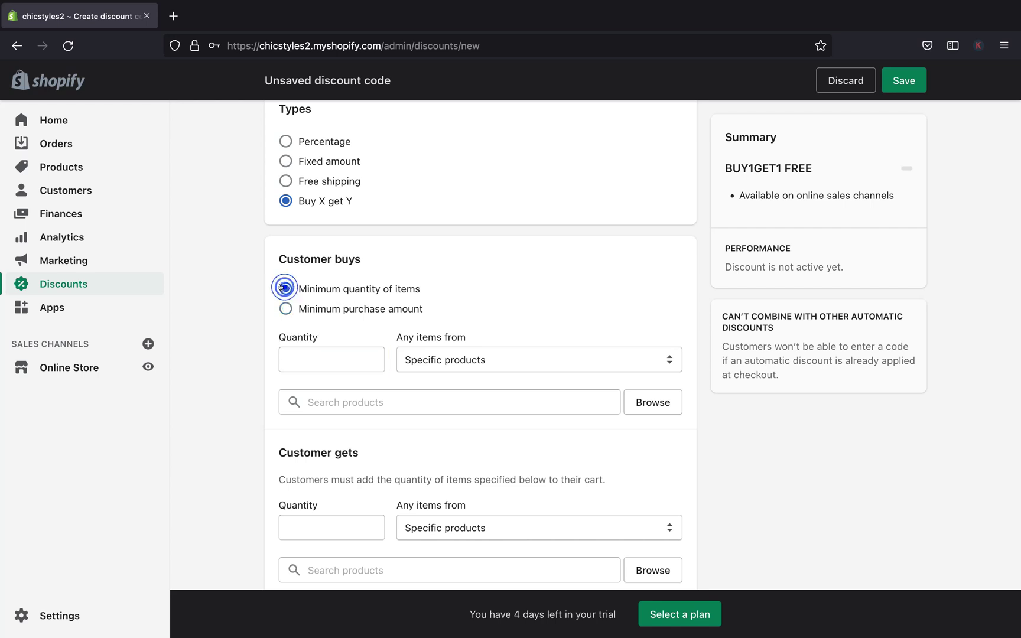
left_click(338, 357)
type("1")
left_click(393, 383)
left_click(670, 359)
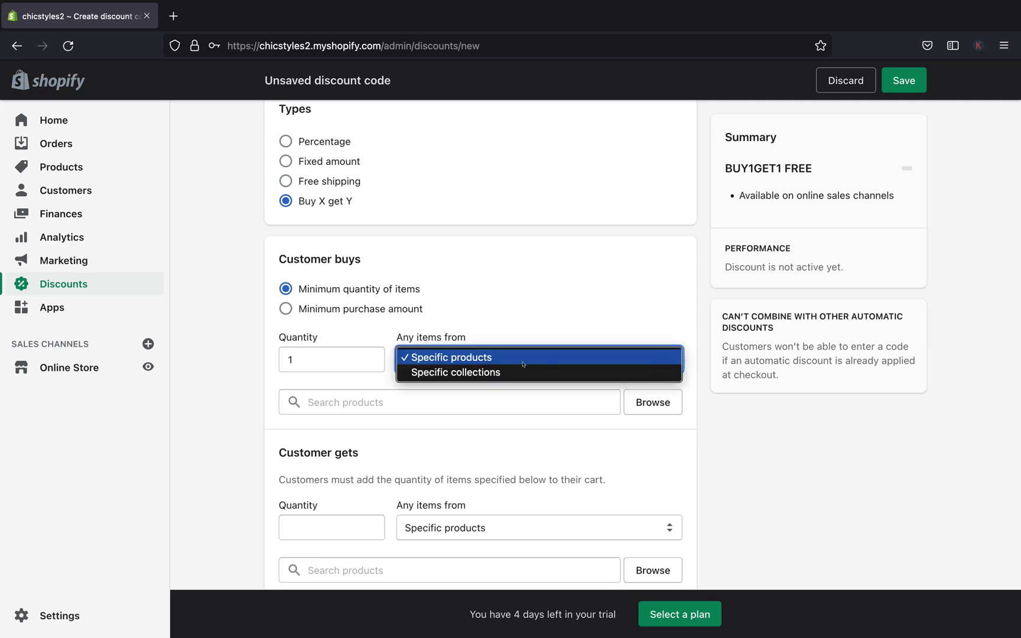
Restrict the items customers must buy to the SHORTS collection
left_click(492, 372)
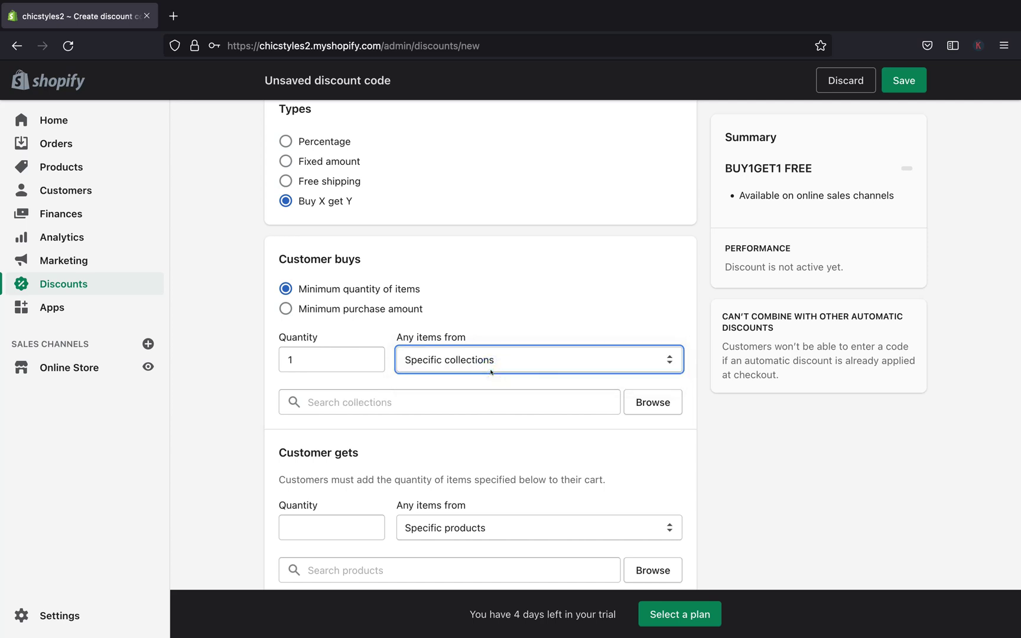
scroll(650, 402, "down", 2)
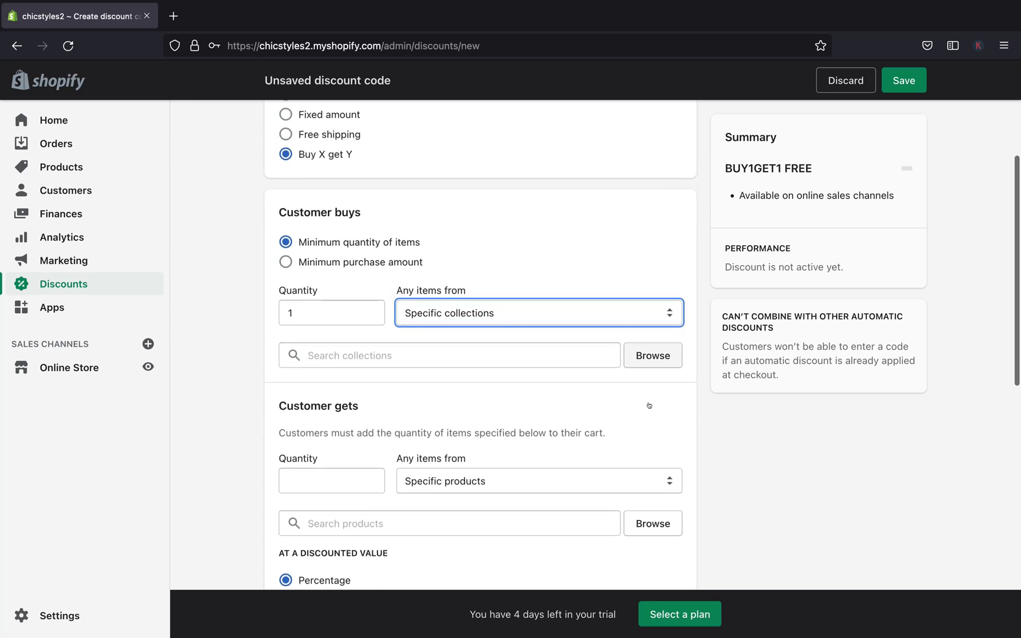
left_click(652, 349)
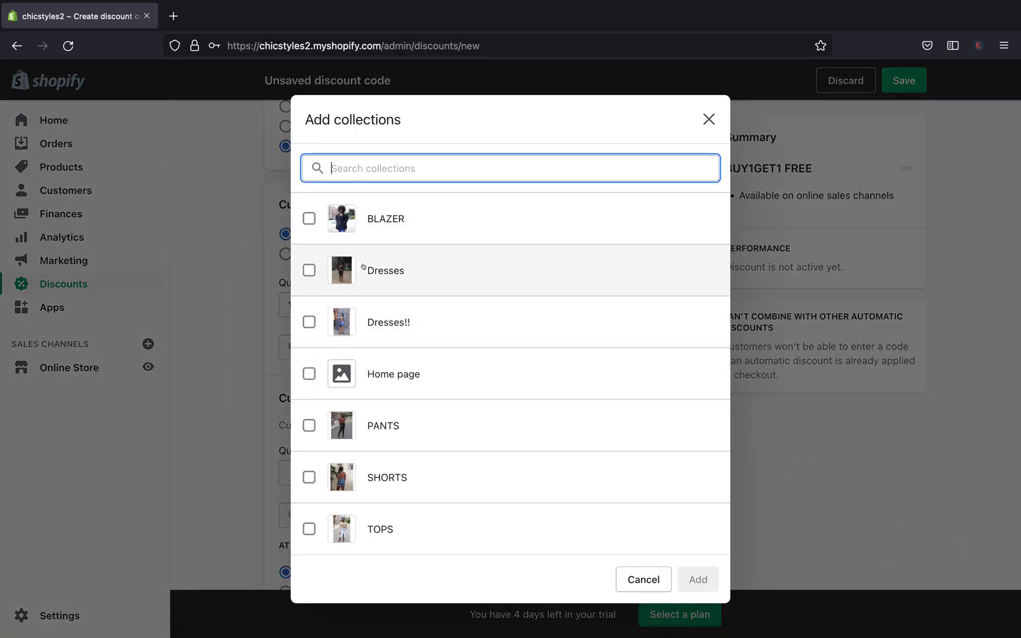
left_click(309, 478)
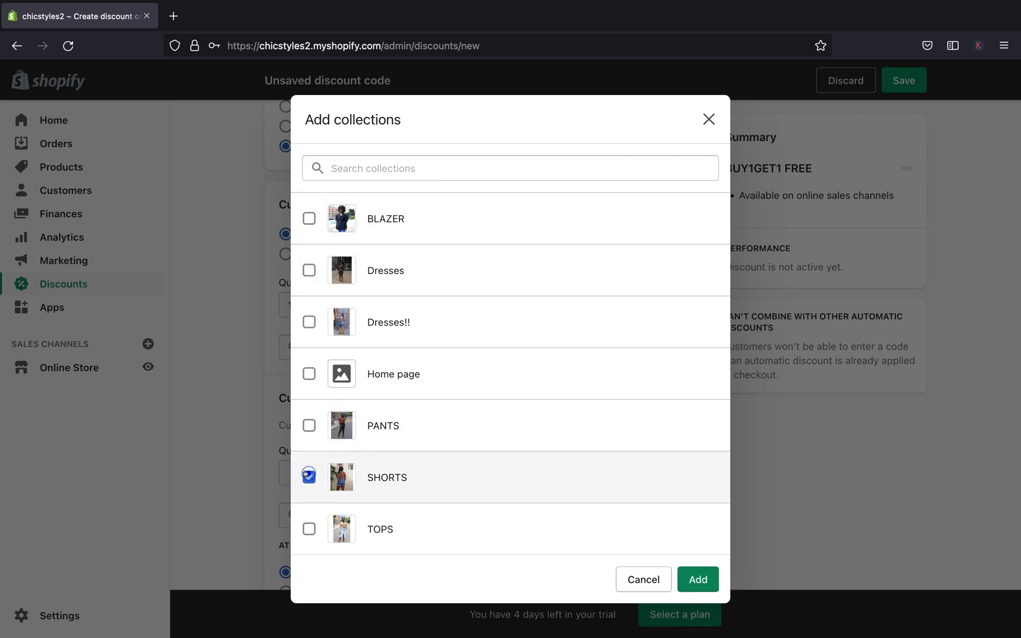
left_click(690, 582)
scroll(503, 368, "down", 5)
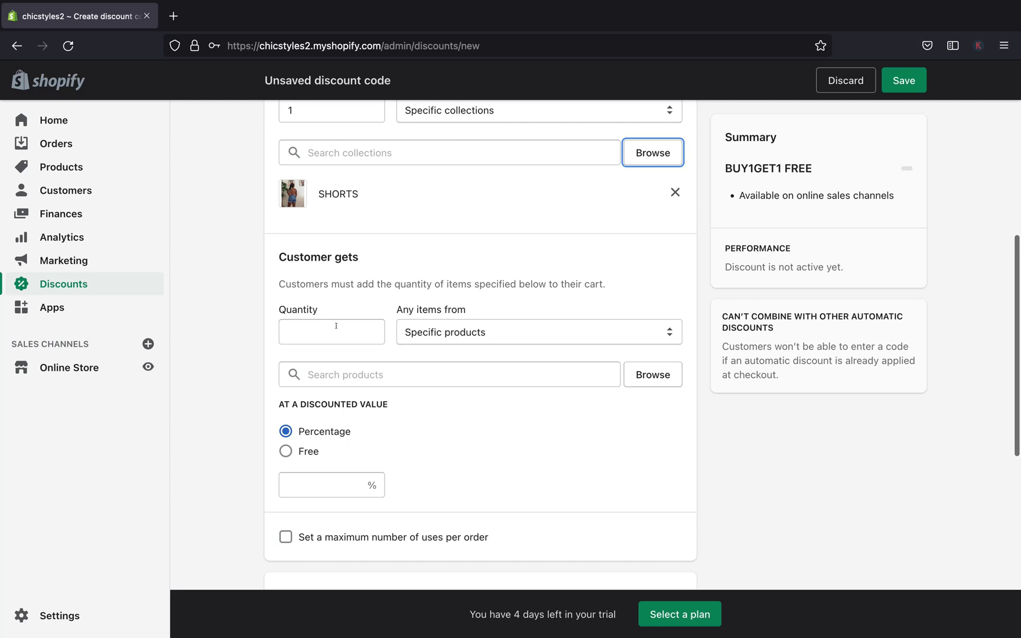
scroll(336, 325, "up", 3)
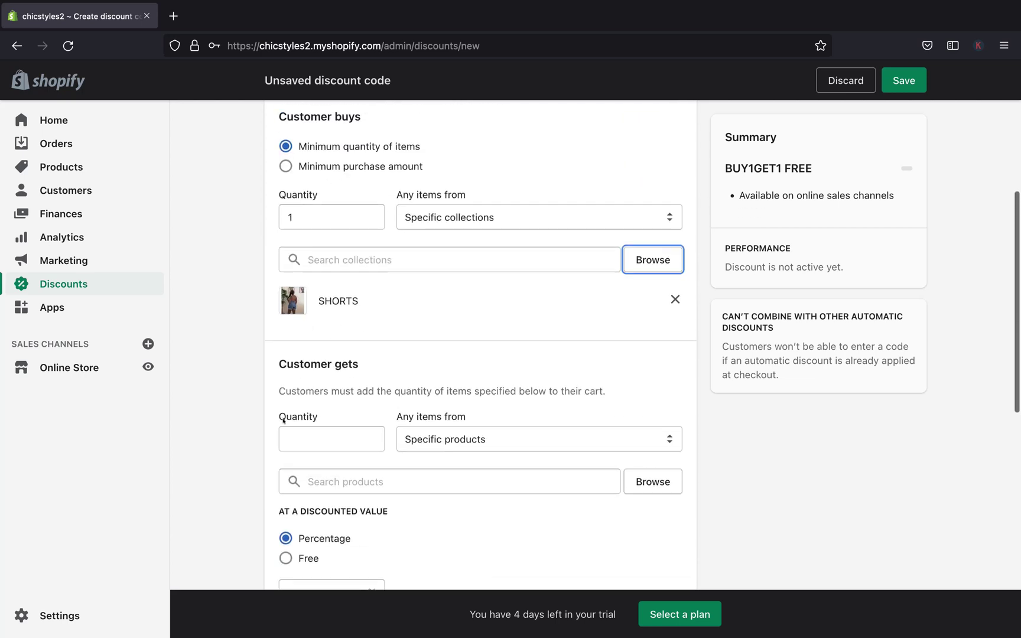
scroll(302, 434, "down", 1)
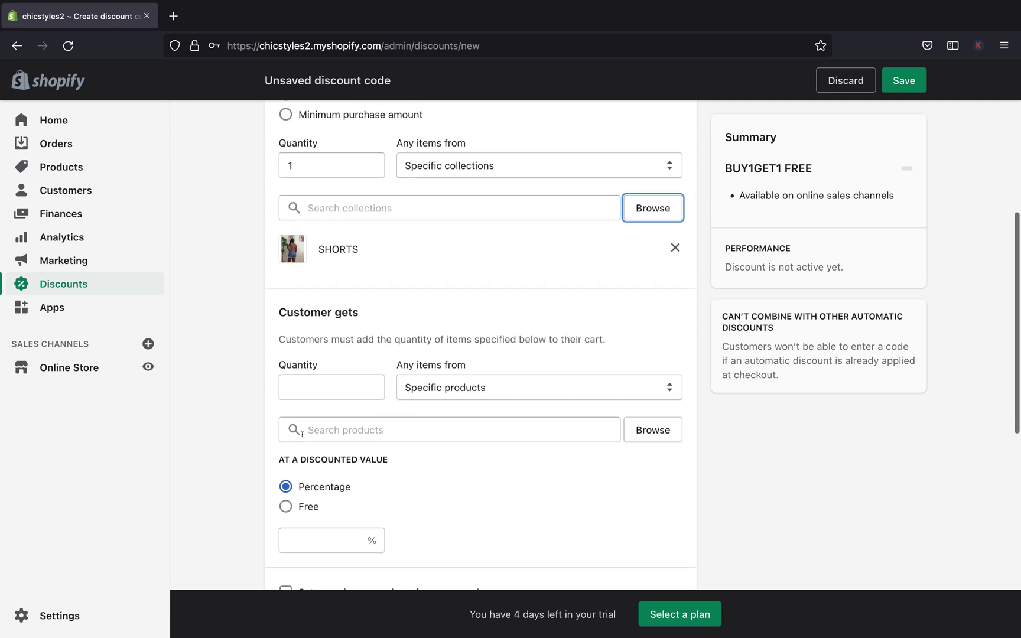
Set Customer gets to a quantity of 1 from the SHORTS collection
left_click(316, 376)
type("1")
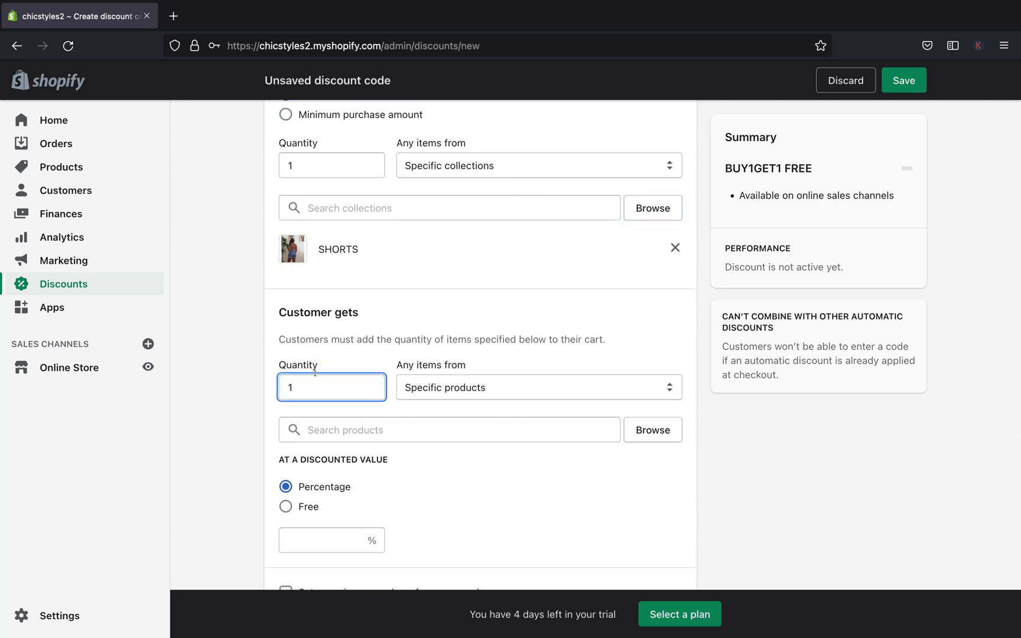
left_click(665, 383)
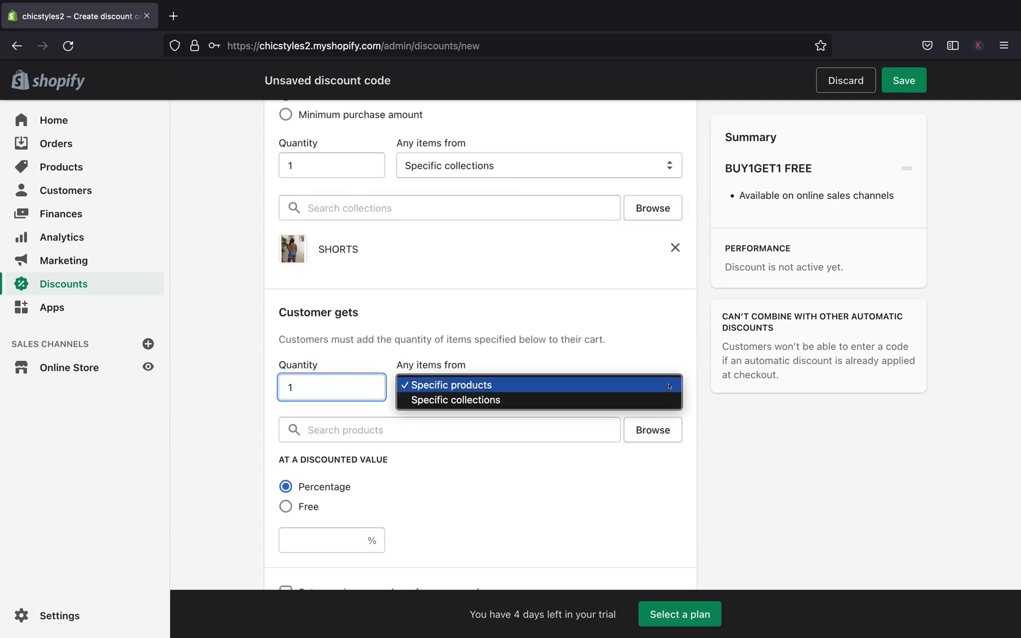
left_click(589, 402)
scroll(572, 426, "down", 1)
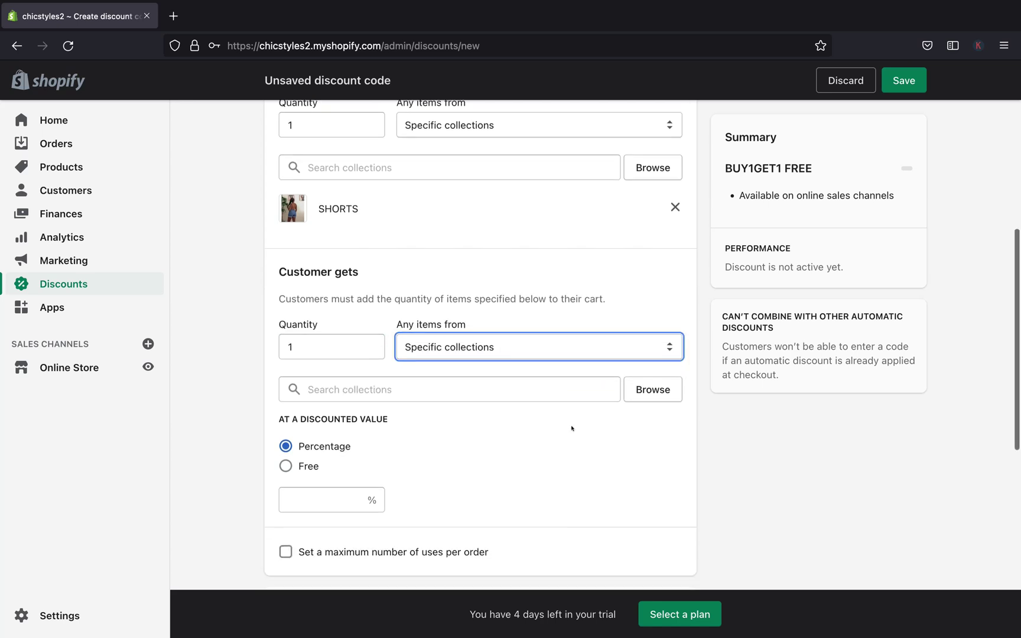
left_click(656, 371)
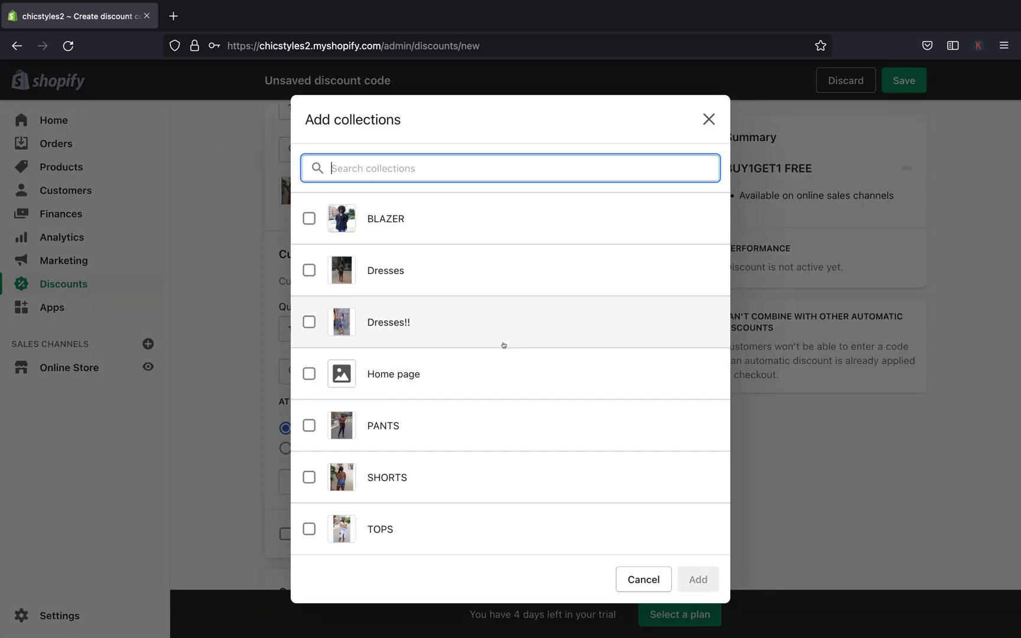
left_click(309, 477)
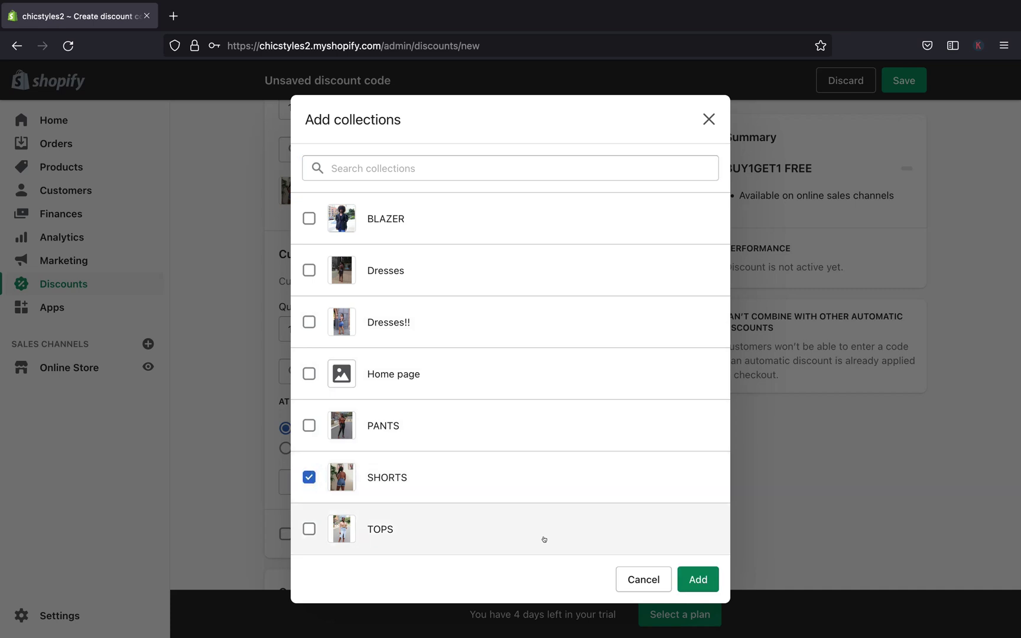
left_click(697, 580)
scroll(533, 408, "up", 2)
scroll(532, 408, "down", 3)
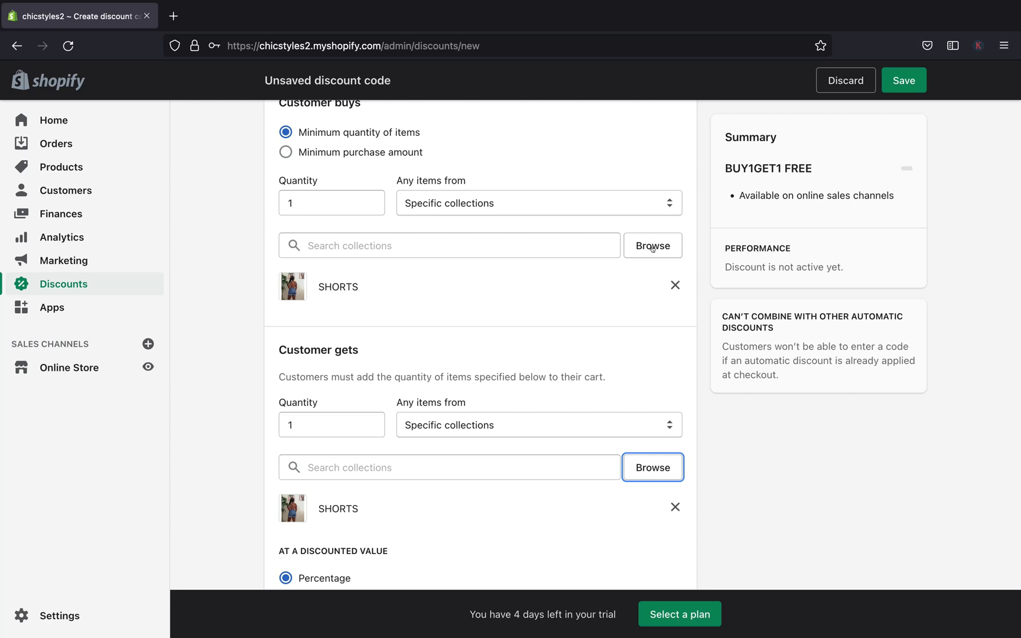
left_click(588, 424)
left_click(588, 425)
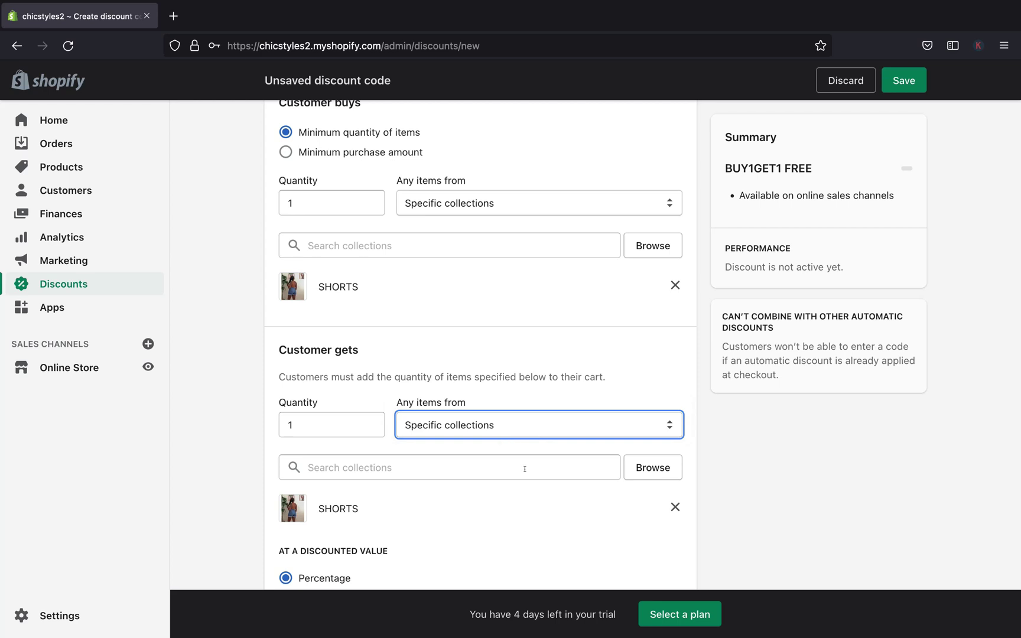
left_click(642, 474)
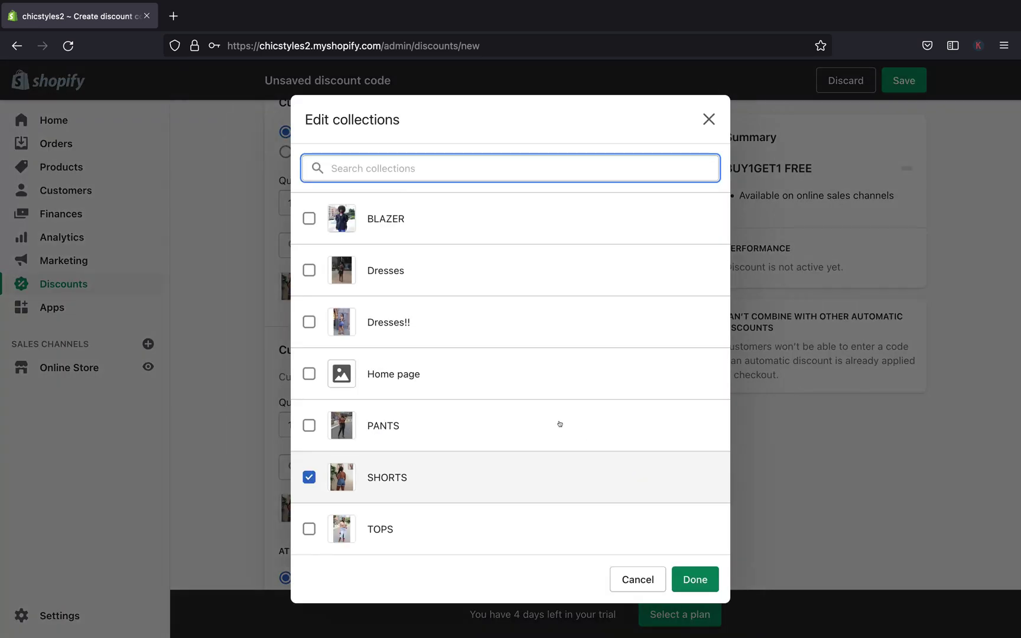
left_click(309, 218)
left_click(309, 270)
left_click(308, 314)
left_click(305, 374)
left_click(312, 413)
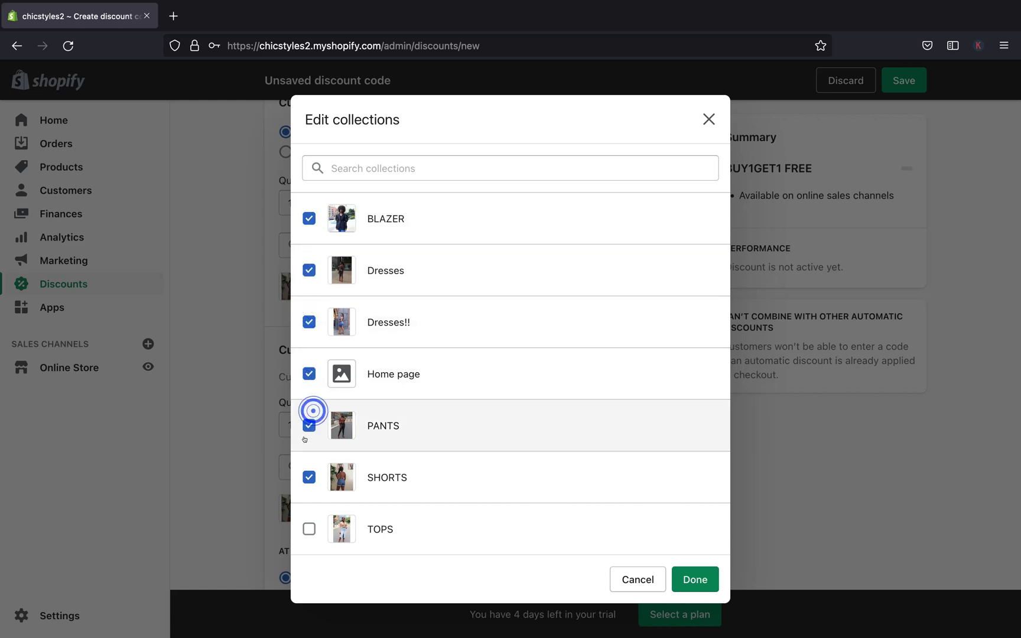
left_click(309, 529)
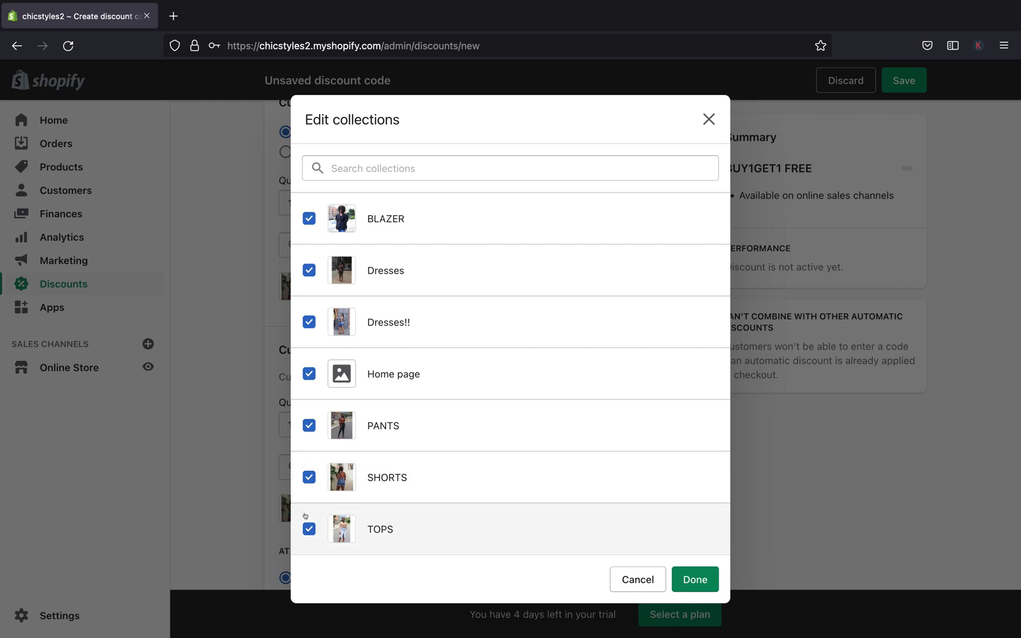
left_click(308, 527)
left_click(309, 423)
left_click(309, 373)
left_click(309, 322)
left_click(309, 270)
left_click(309, 218)
left_click(679, 578)
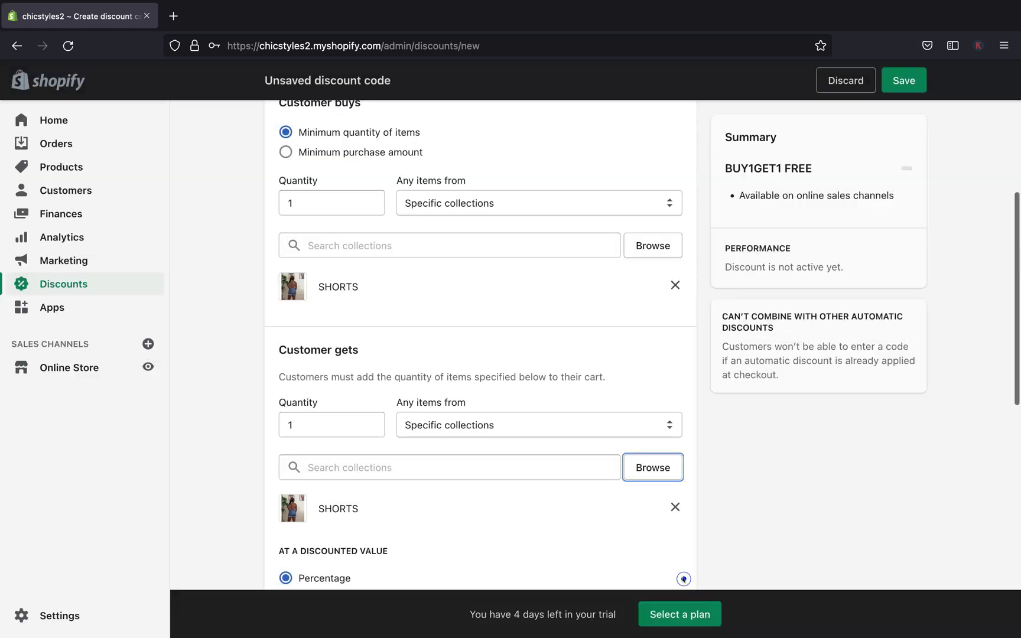
scroll(486, 461, "down", 4)
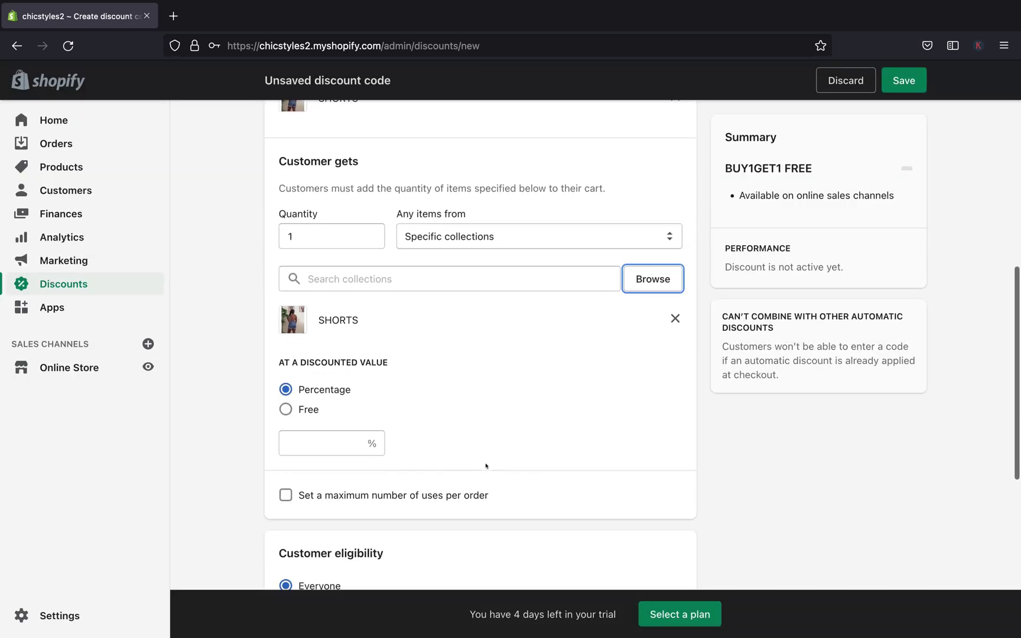
Make the item customers get Free instead of percentage-discounted
scroll(486, 466, "down", 1)
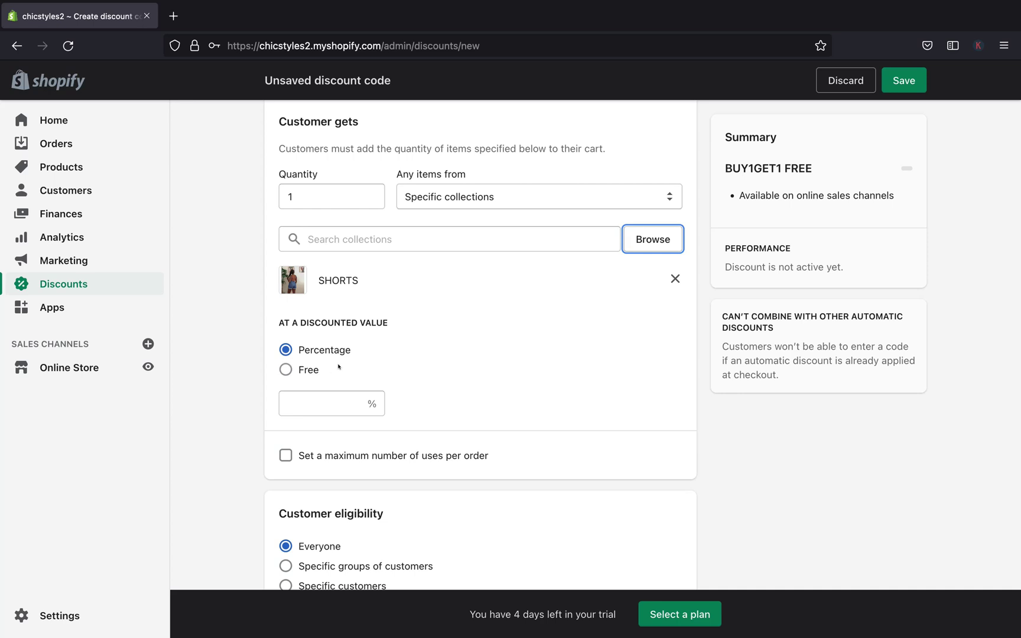
left_click(285, 370)
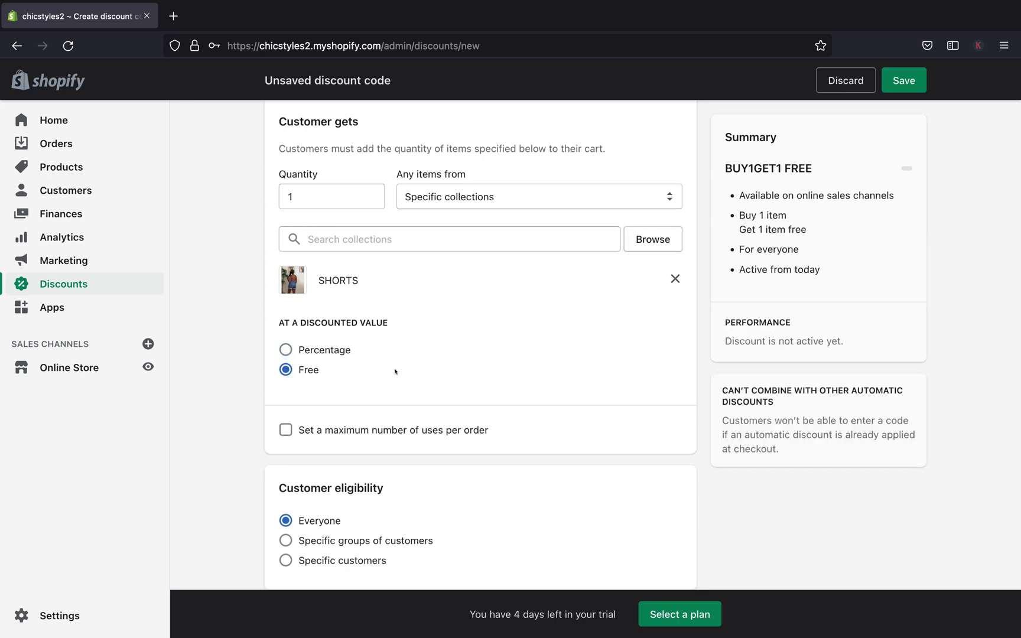
scroll(399, 369, "down", 5)
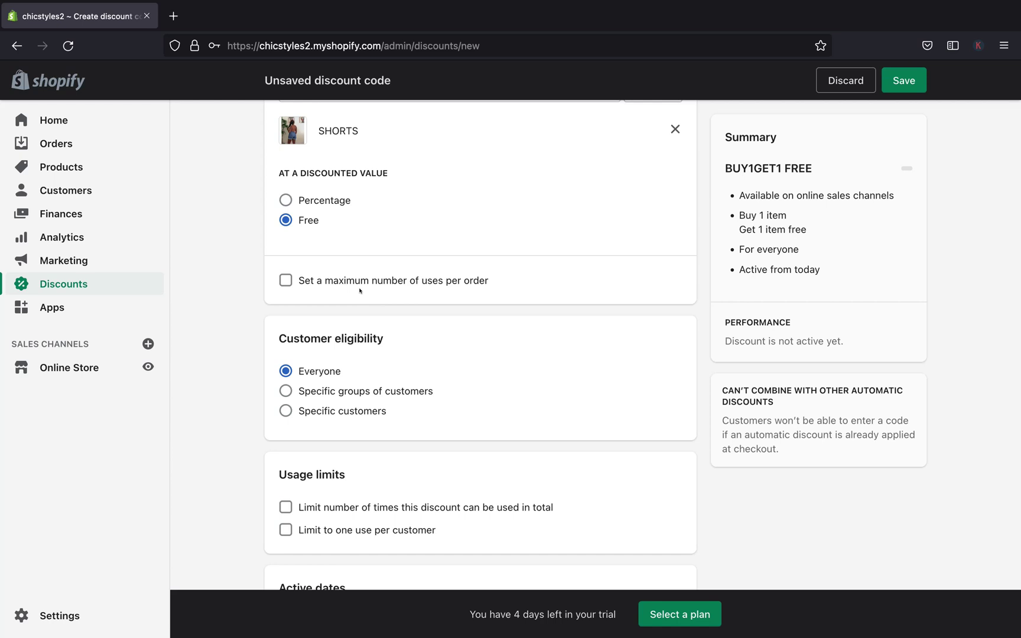
left_click(285, 280)
left_click(320, 298)
scroll(325, 299, "down", 3)
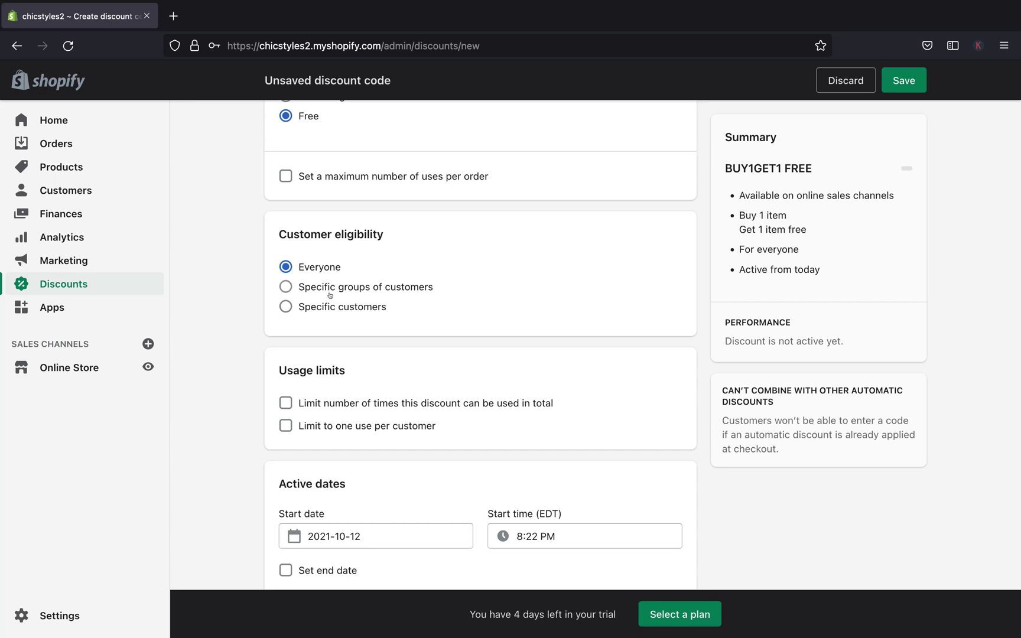
left_click(283, 286)
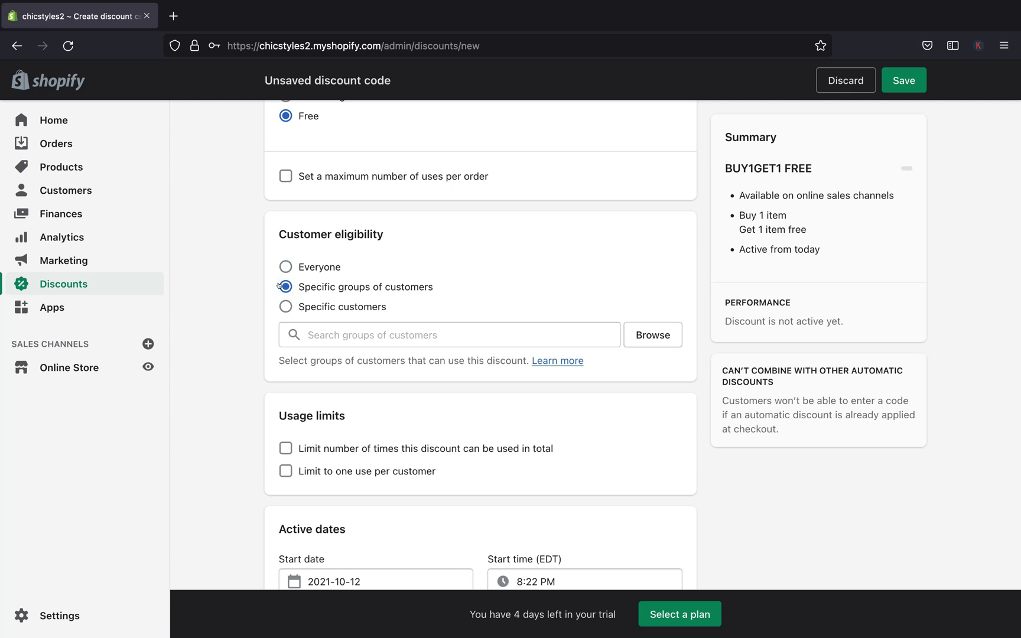
left_click(655, 339)
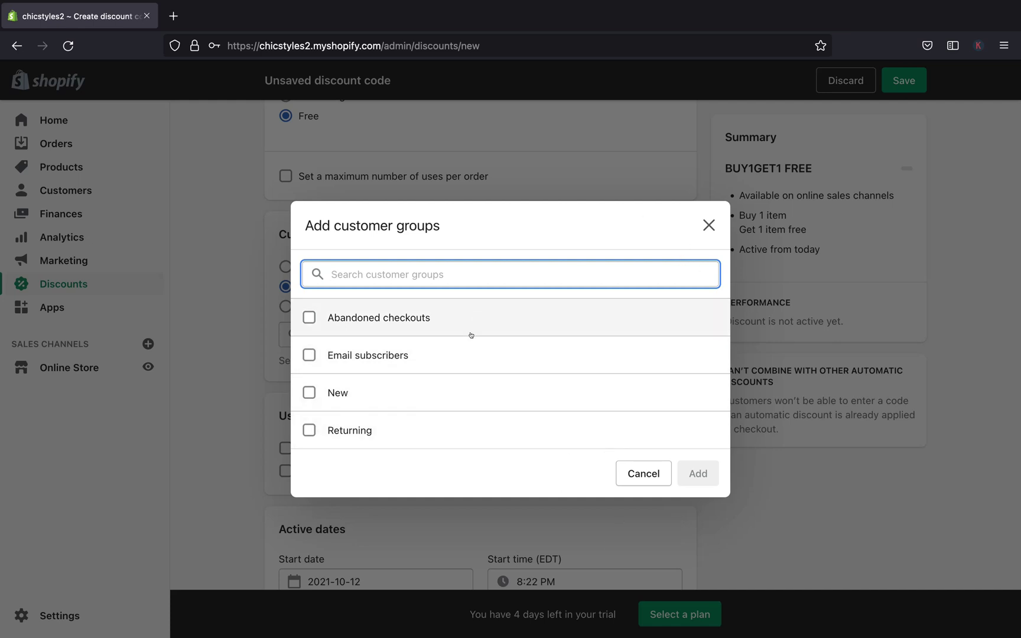
left_click(708, 223)
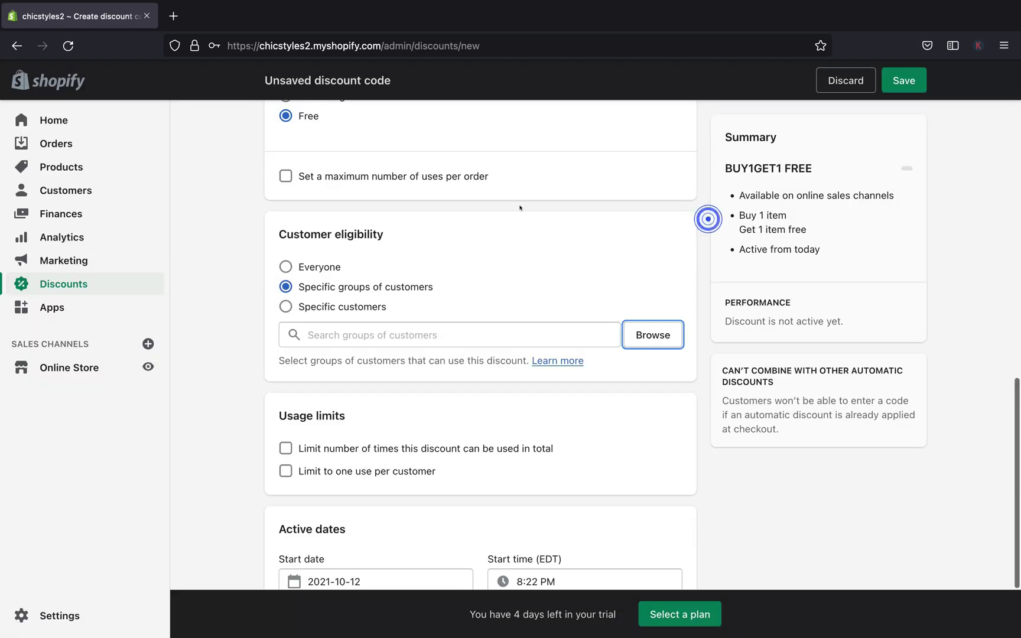
left_click(285, 306)
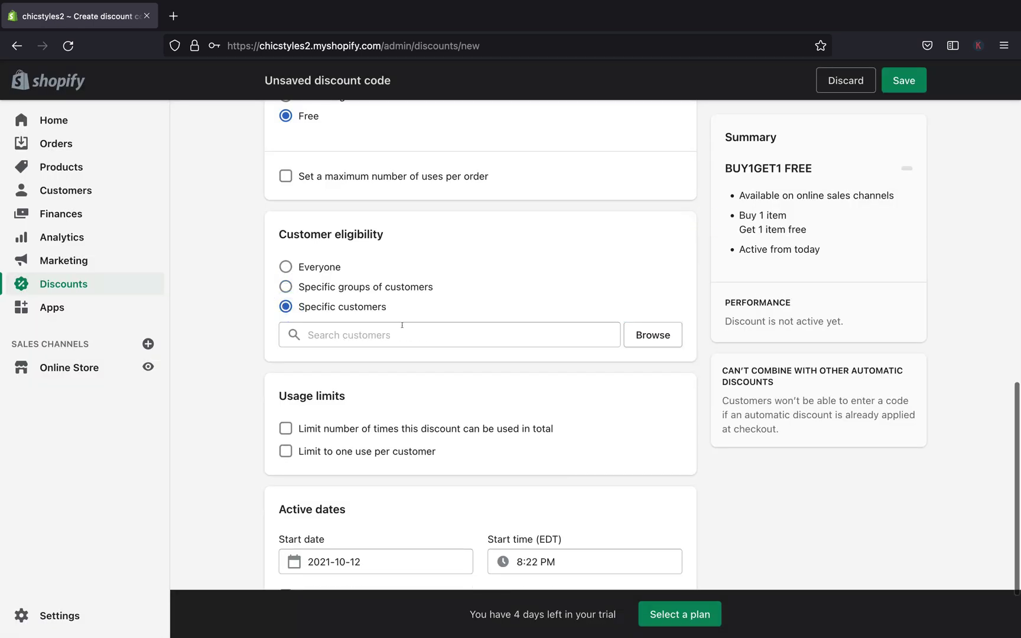
left_click(642, 341)
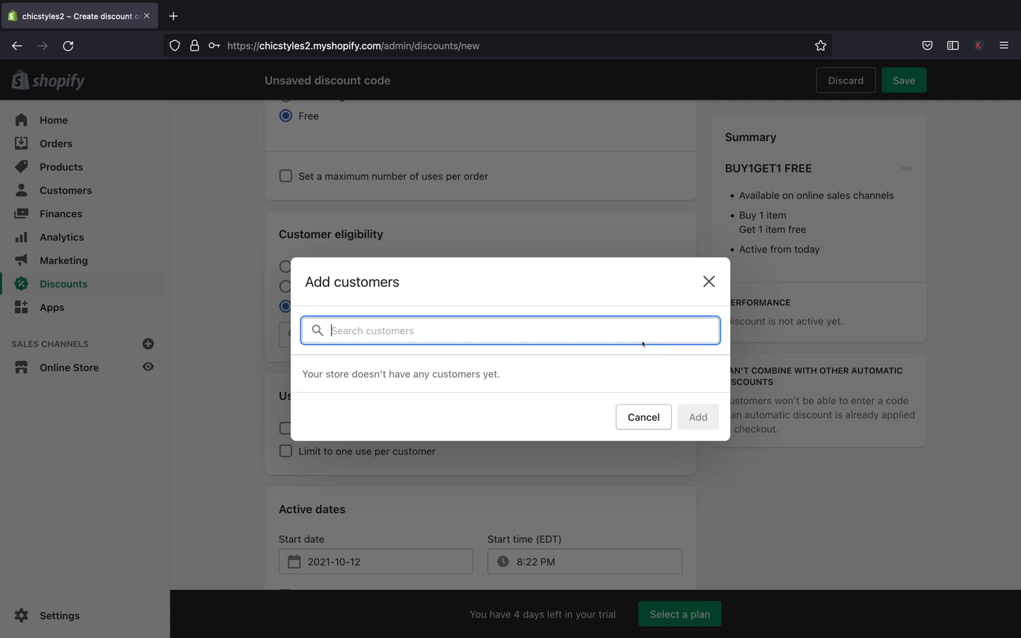
left_click(709, 281)
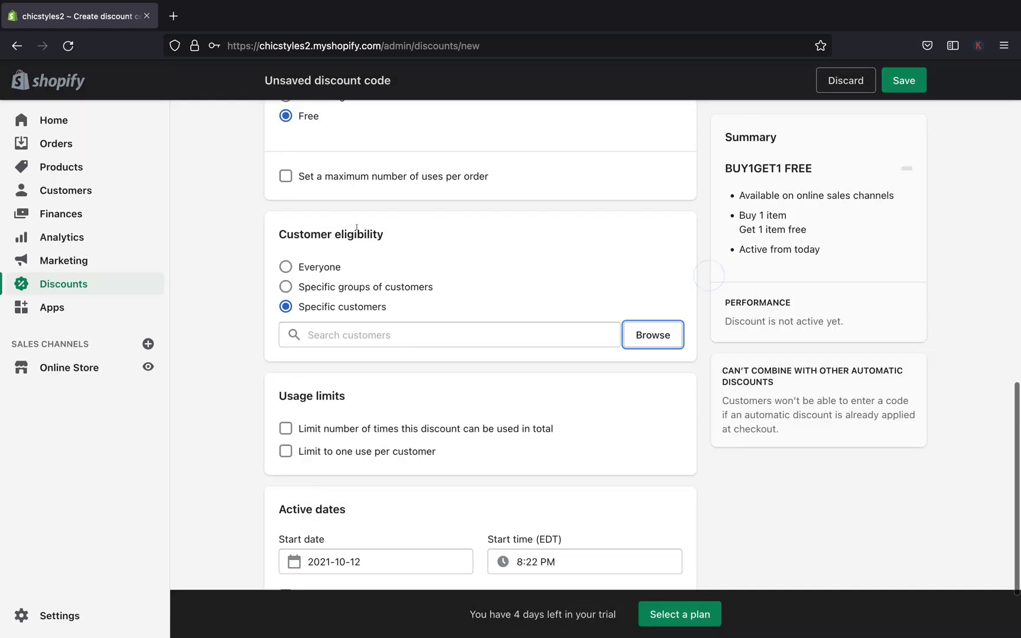
left_click(285, 267)
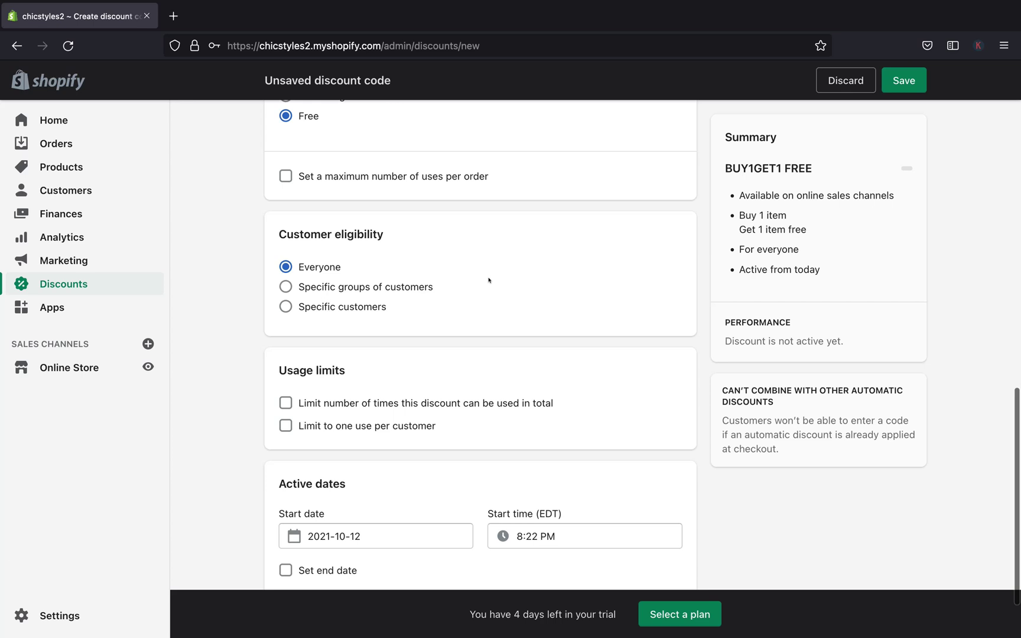
Drop the total-uses limit of 5 and allow only one use per customer
scroll(489, 280, "down", 3)
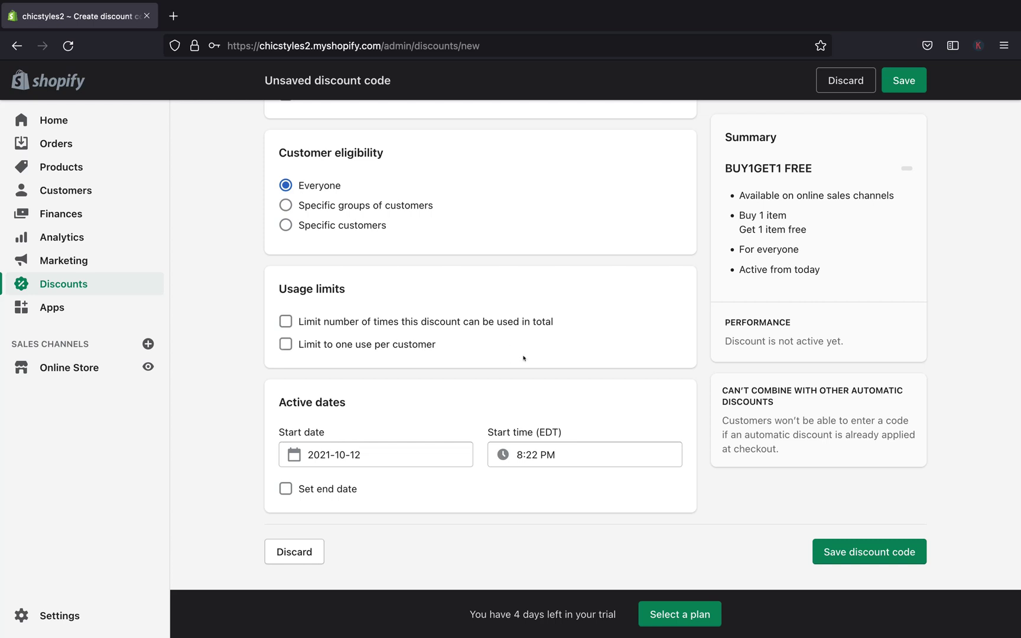
left_click(285, 319)
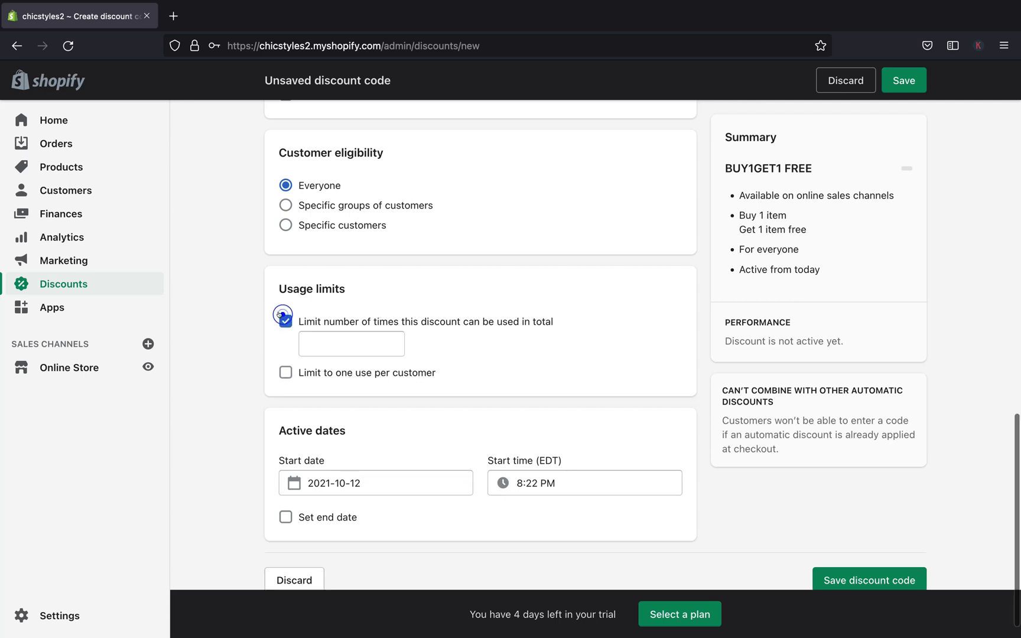
left_click(312, 341)
type("5")
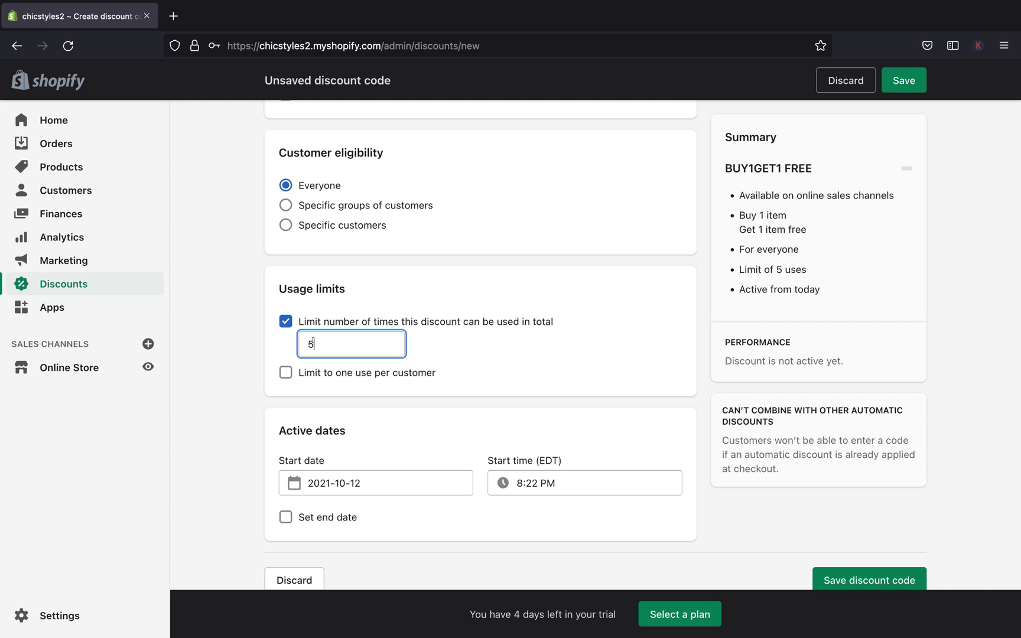
left_click(286, 321)
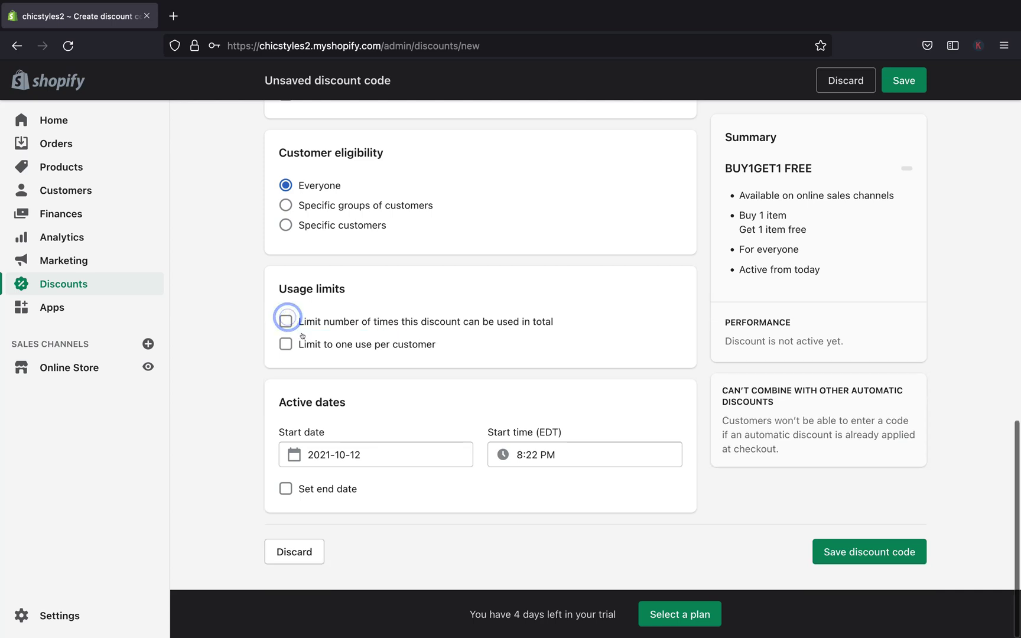
left_click(286, 344)
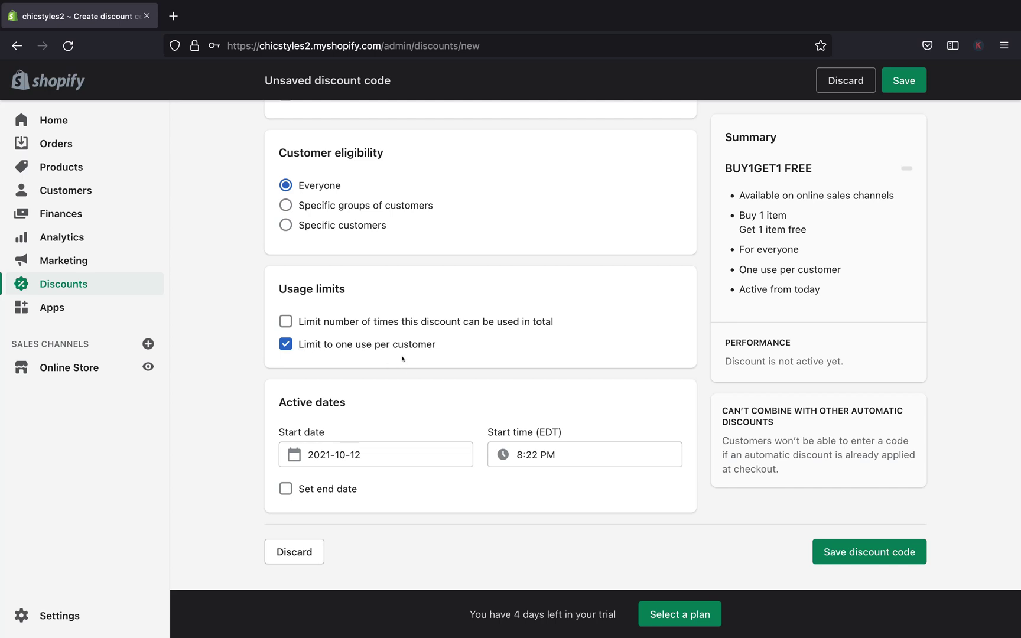
scroll(356, 400, "down", 1)
Give the discount an end date of October 31, keeping today's start date
left_click(555, 455)
left_click(368, 456)
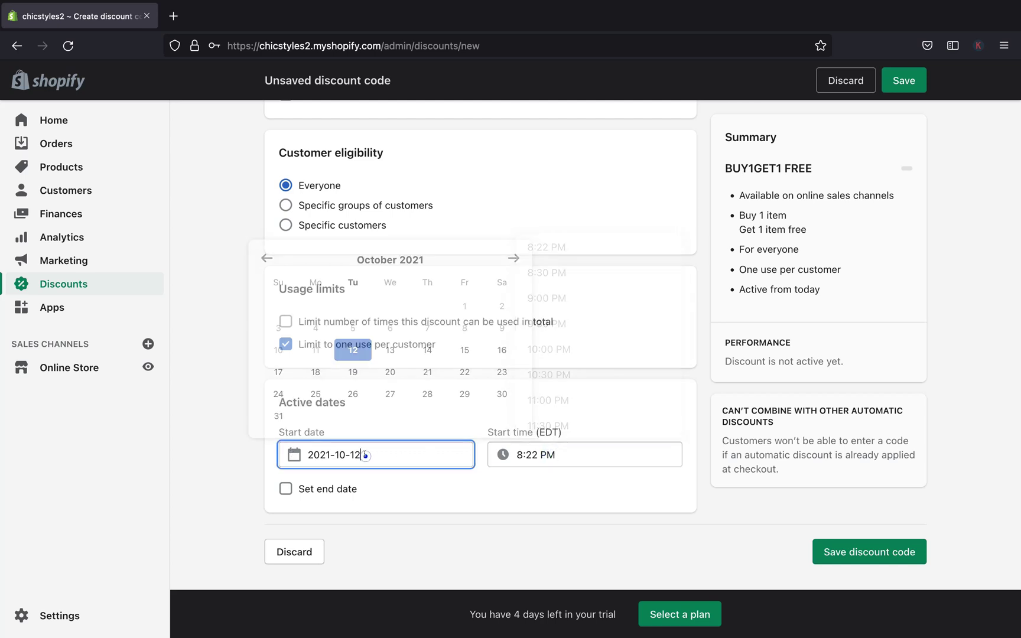
left_click(387, 491)
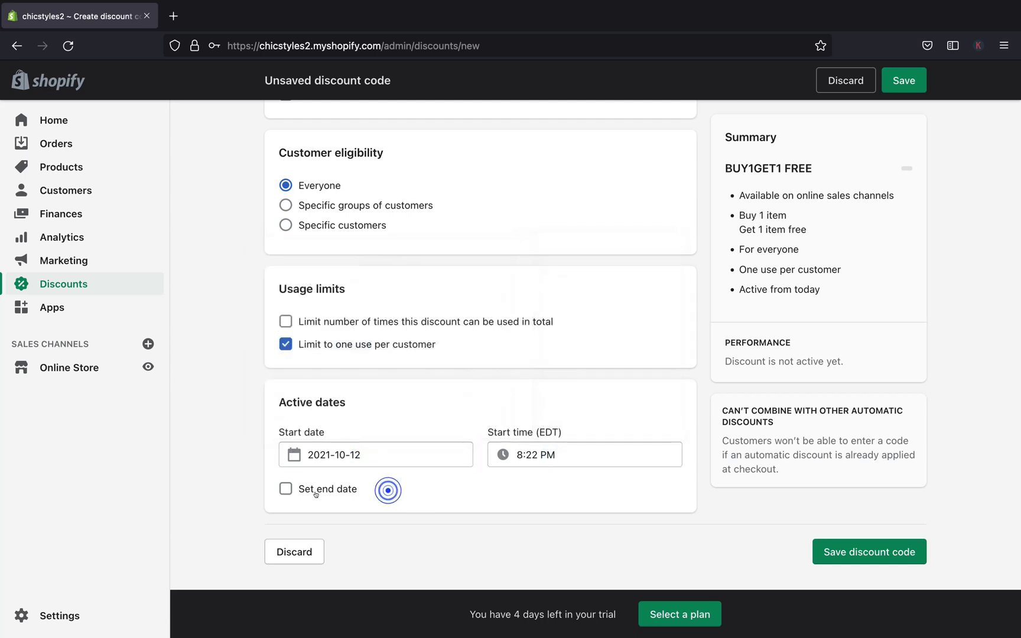
left_click(285, 489)
scroll(280, 490, "down", 2)
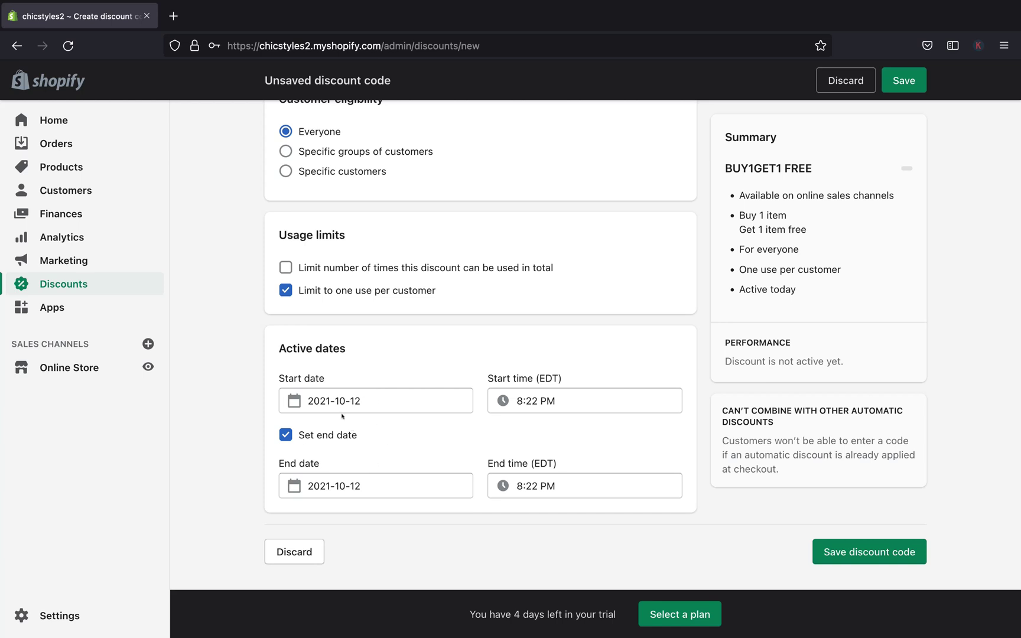
left_click(362, 486)
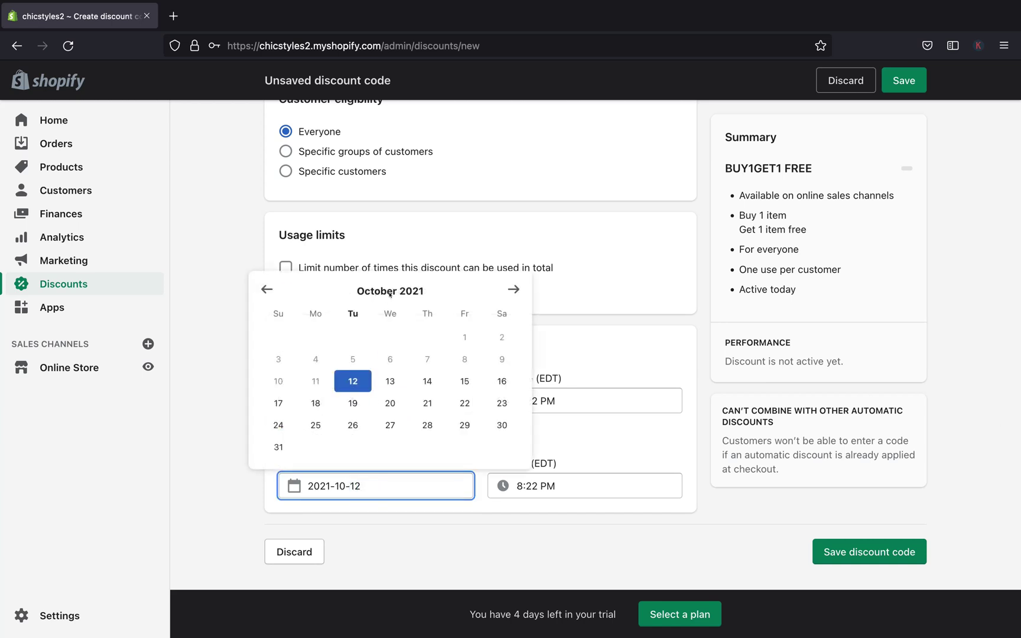
left_click(278, 449)
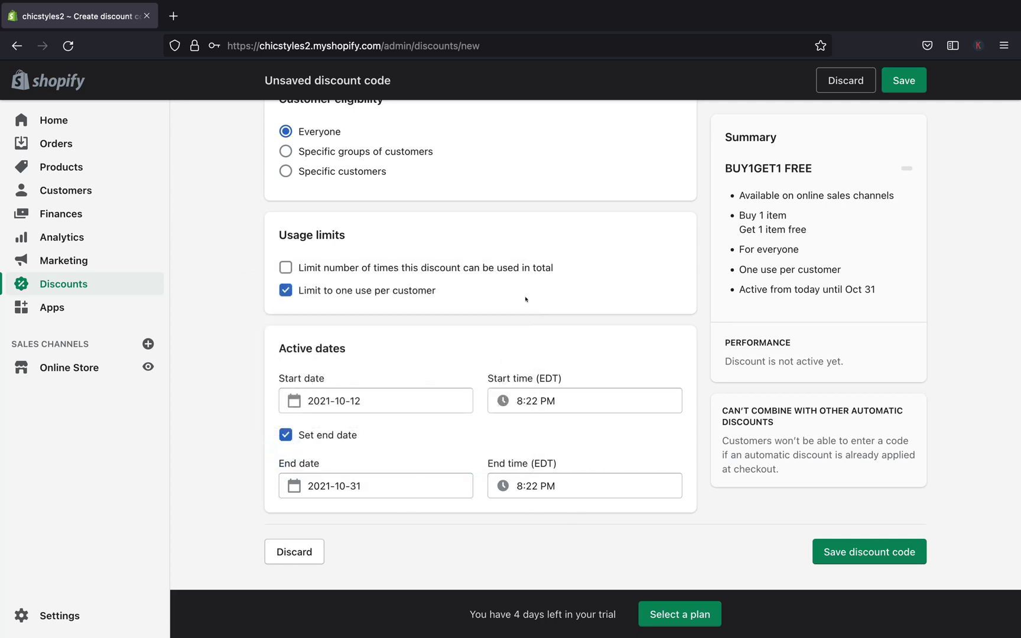
scroll(525, 299, "up", 10)
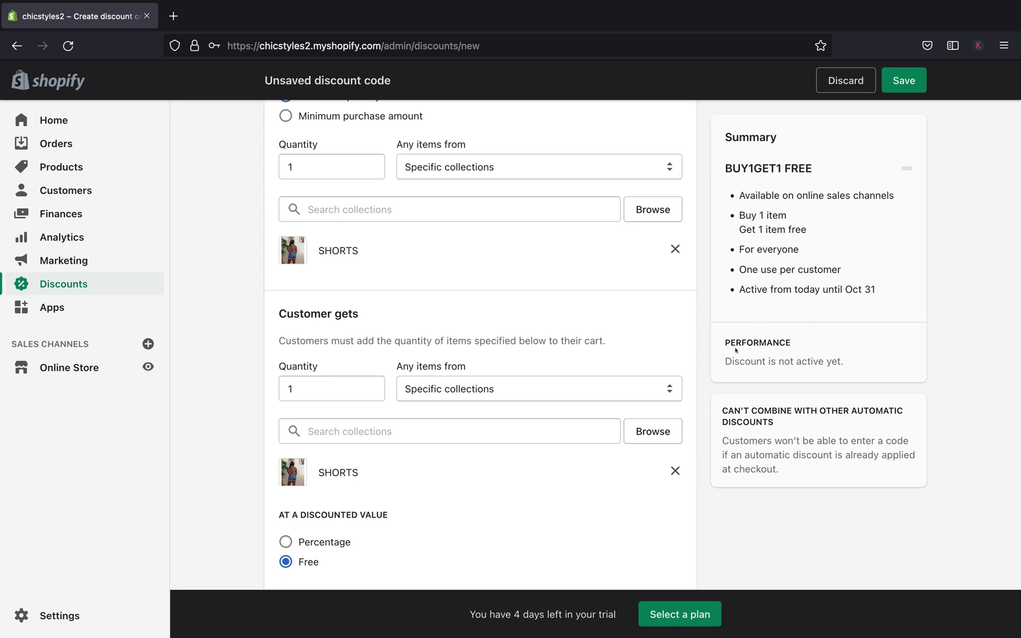
Save the BUY1GET1 FREE code so it shows as Active
scroll(733, 343, "up", 6)
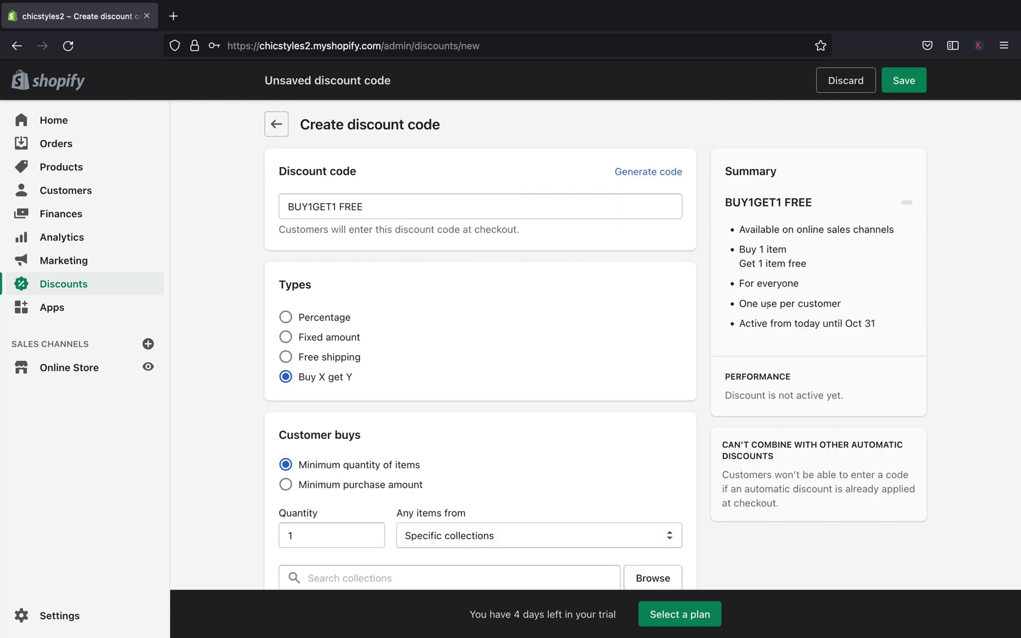
scroll(709, 257, "down", 6)
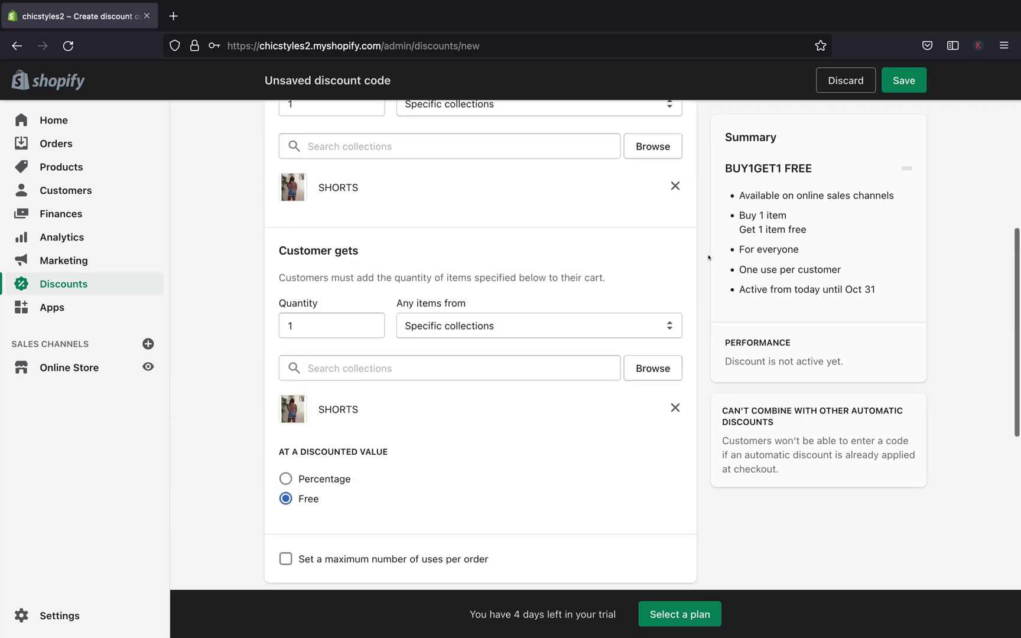
scroll(708, 258, "up", 6)
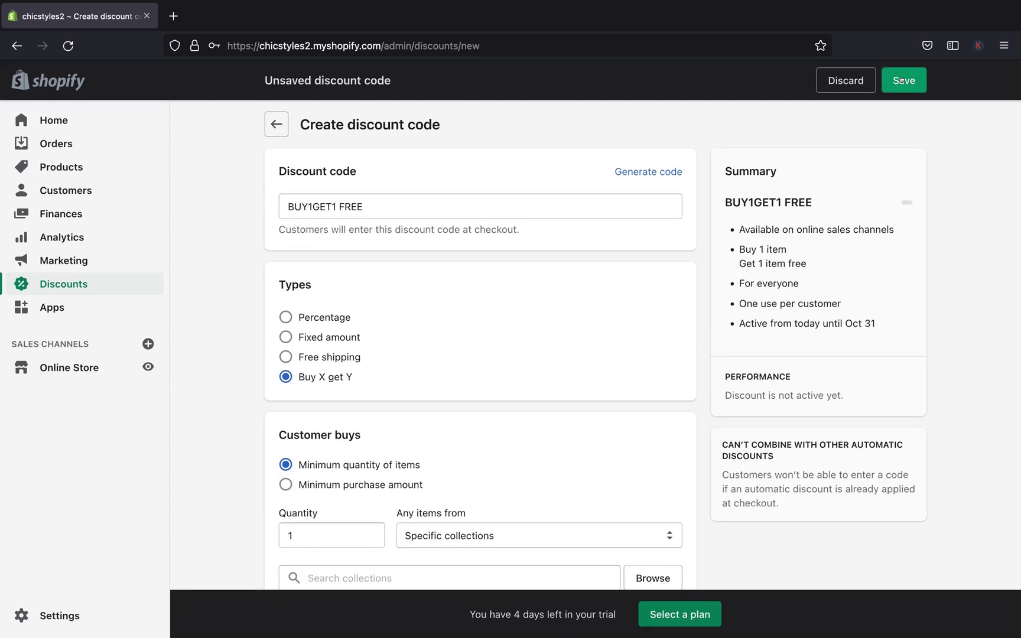
left_click(903, 80)
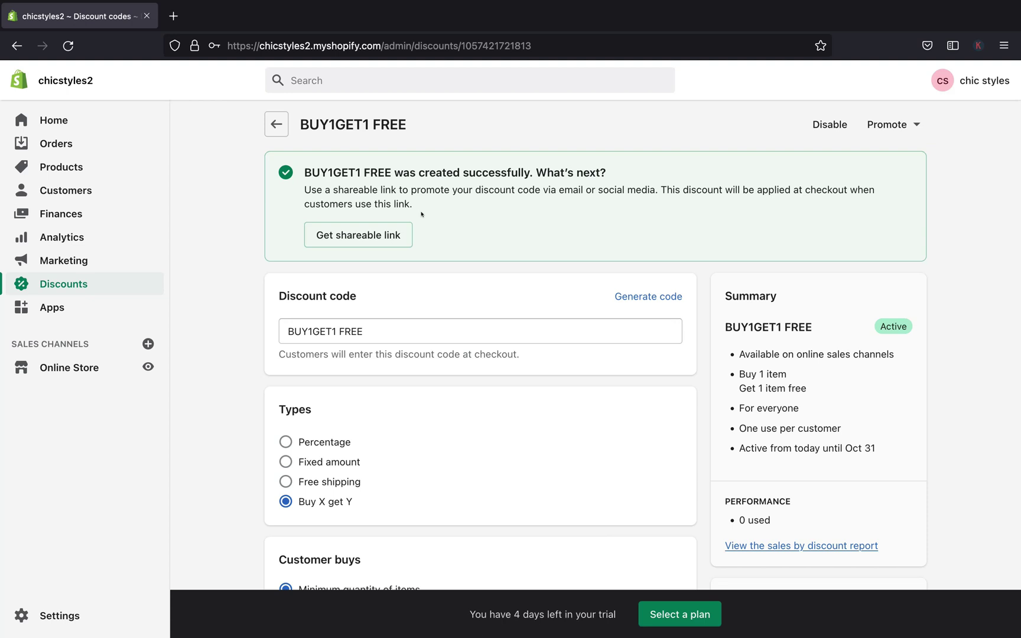
Check the discount's shareable link to the SHORTS collection, then return to Discounts
left_click(354, 235)
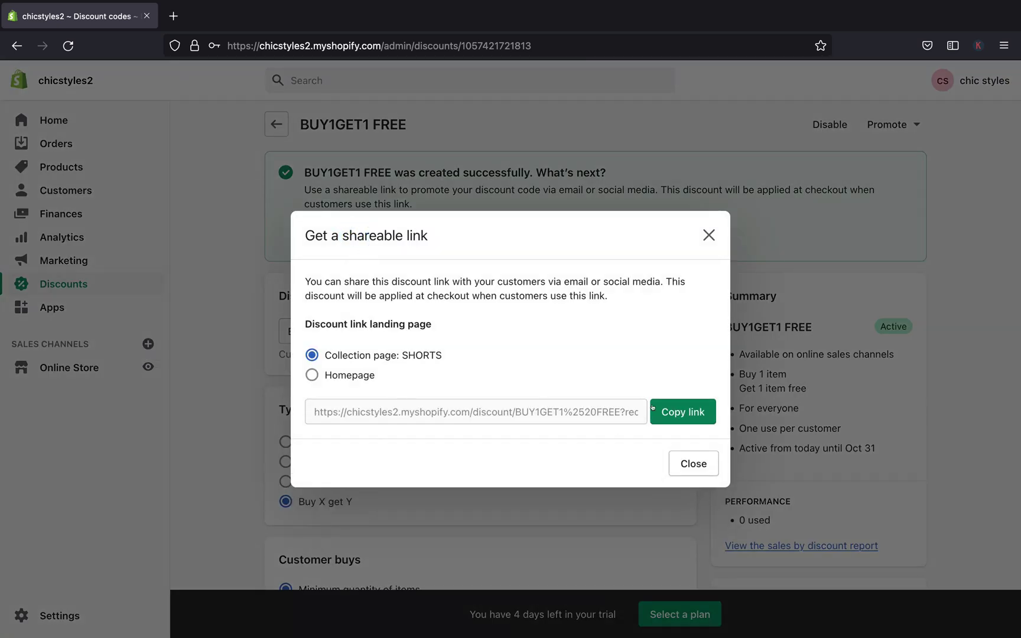
left_click(706, 232)
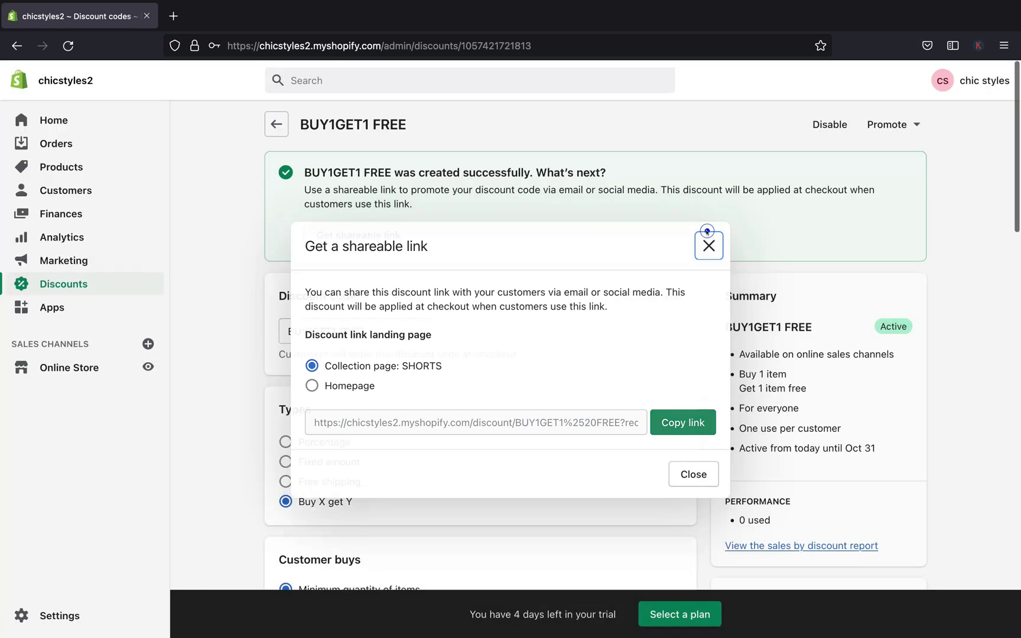
left_click(275, 123)
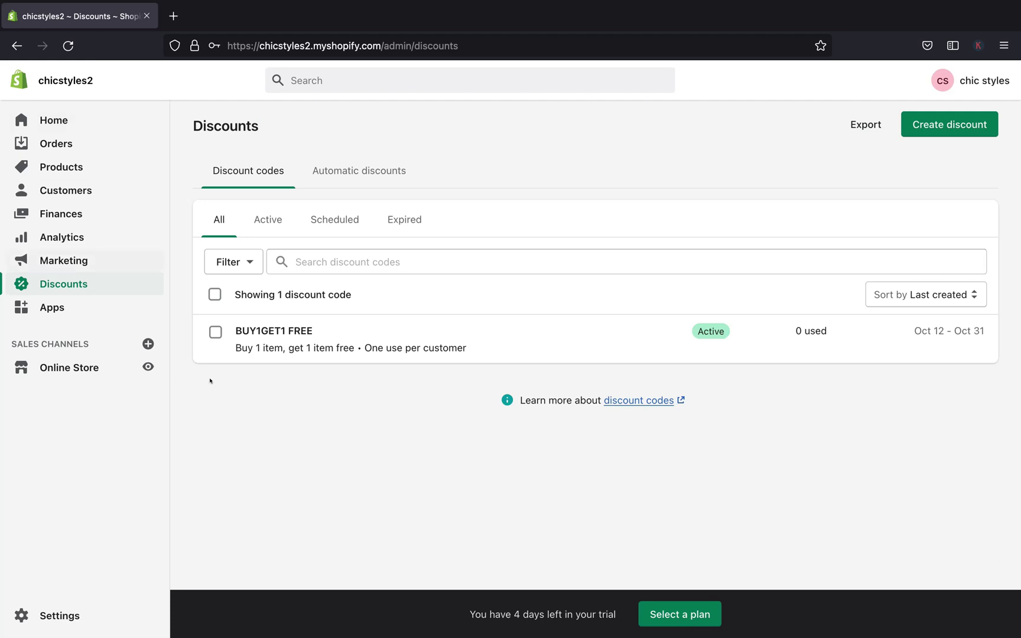